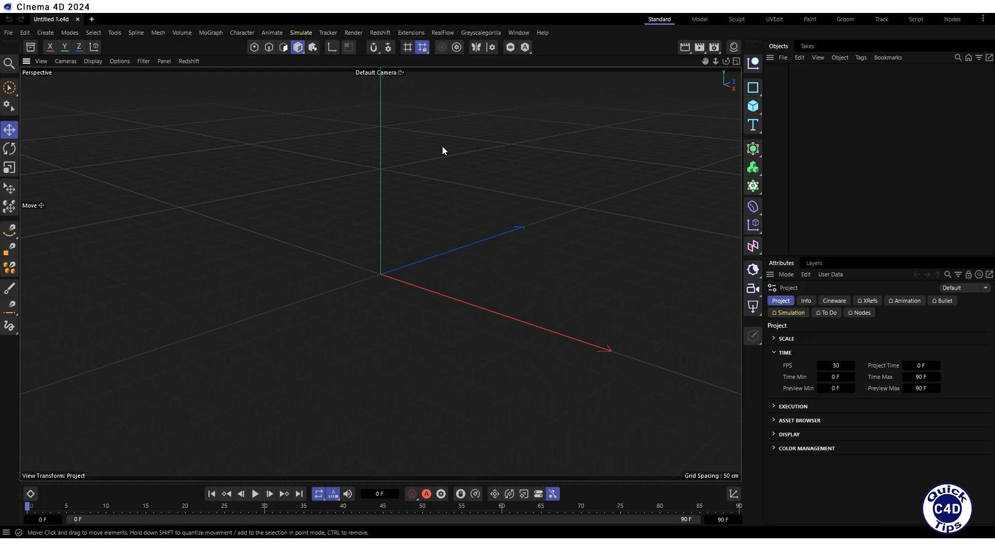
# - Add a standard Redshift camera to the scene
pyautogui.click(382, 34)
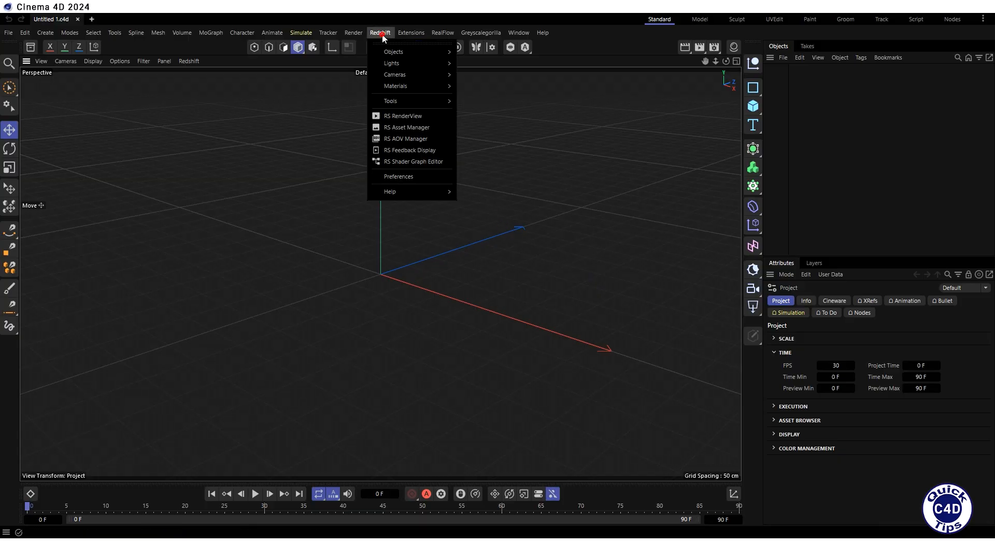
pyautogui.moveTo(397, 74)
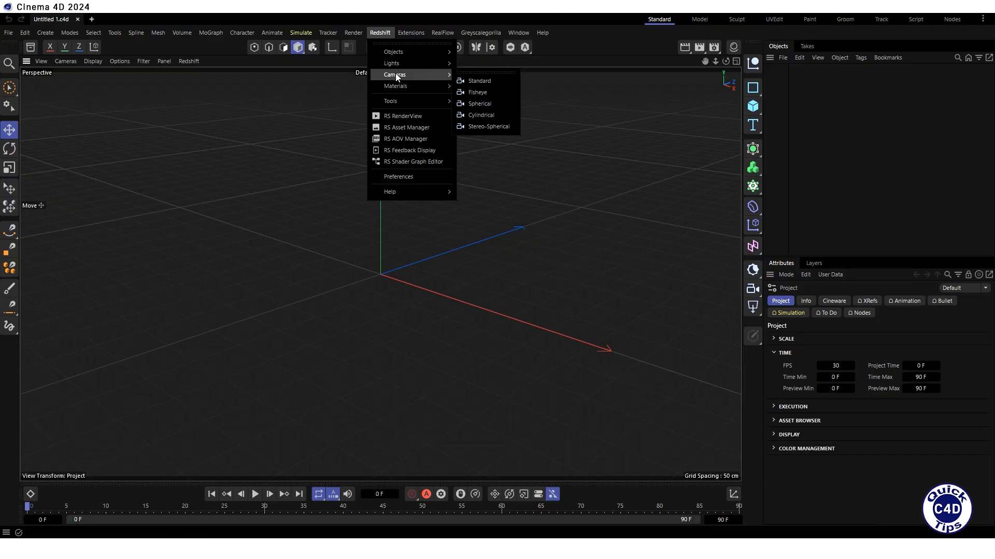
pyautogui.click(480, 81)
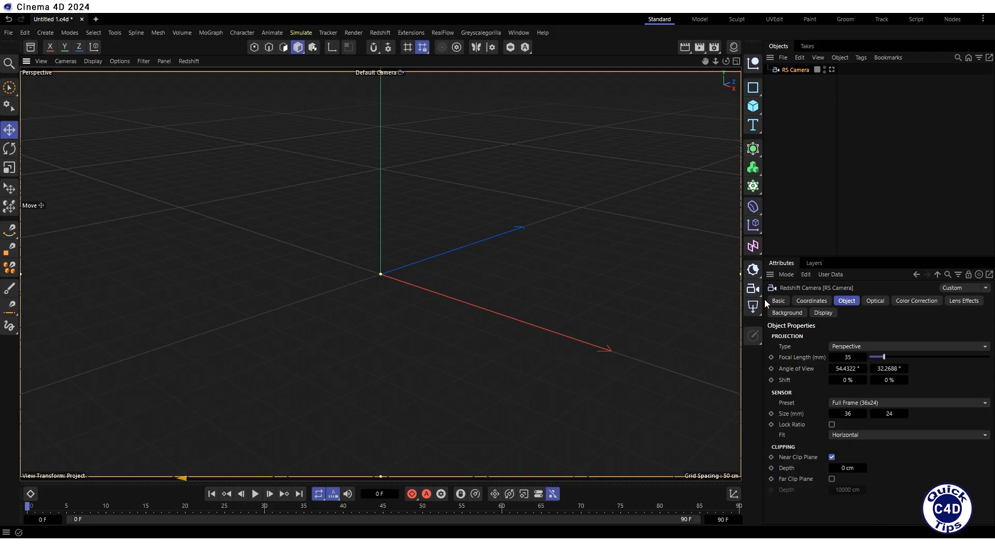
# - Override the RS Camera's background with the image photo.png and look through that camera
pyautogui.click(786, 313)
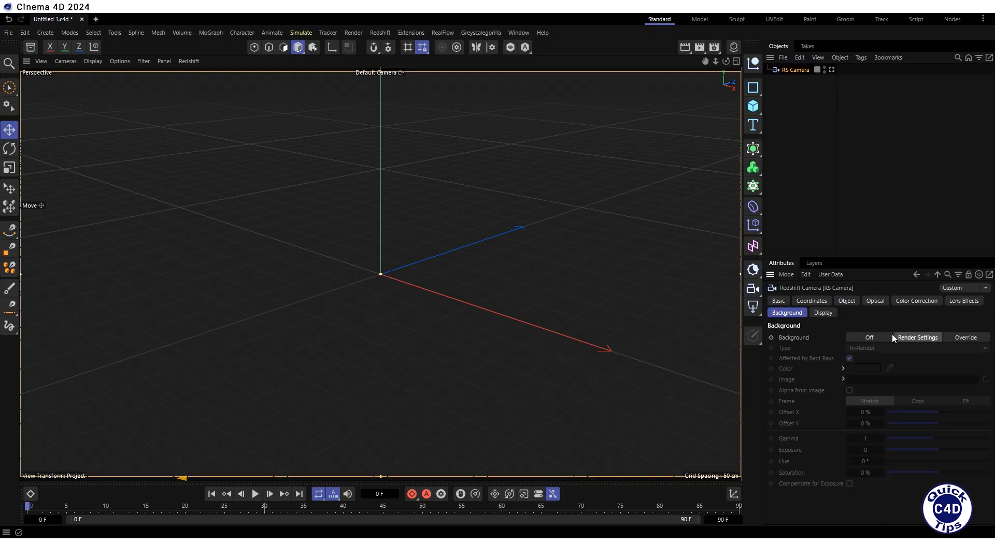
pyautogui.click(965, 338)
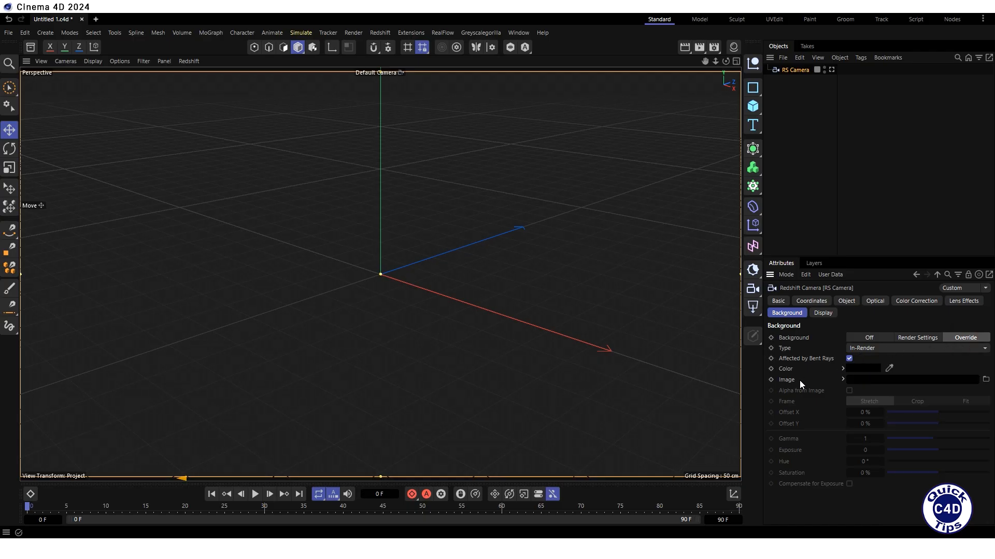
pyautogui.click(986, 379)
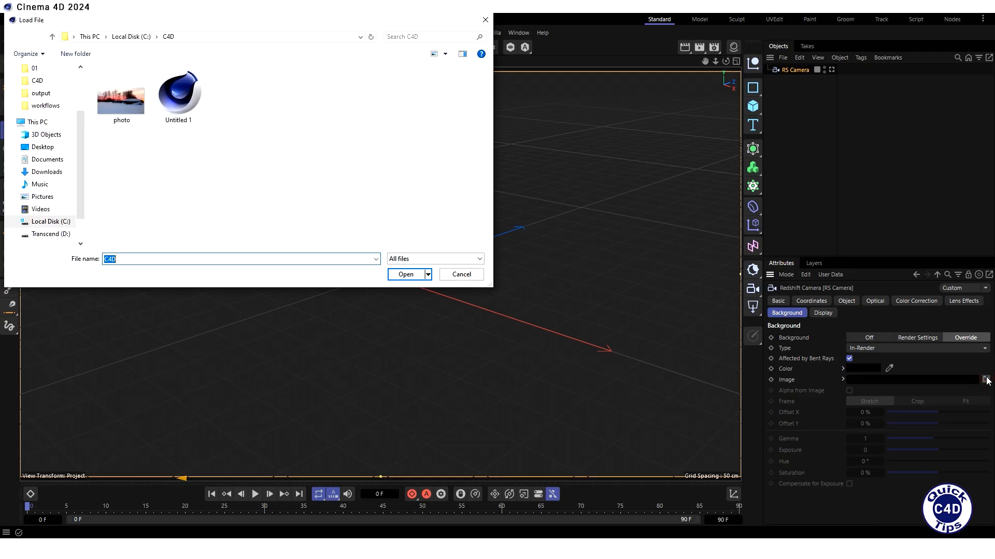
pyautogui.doubleClick(122, 104)
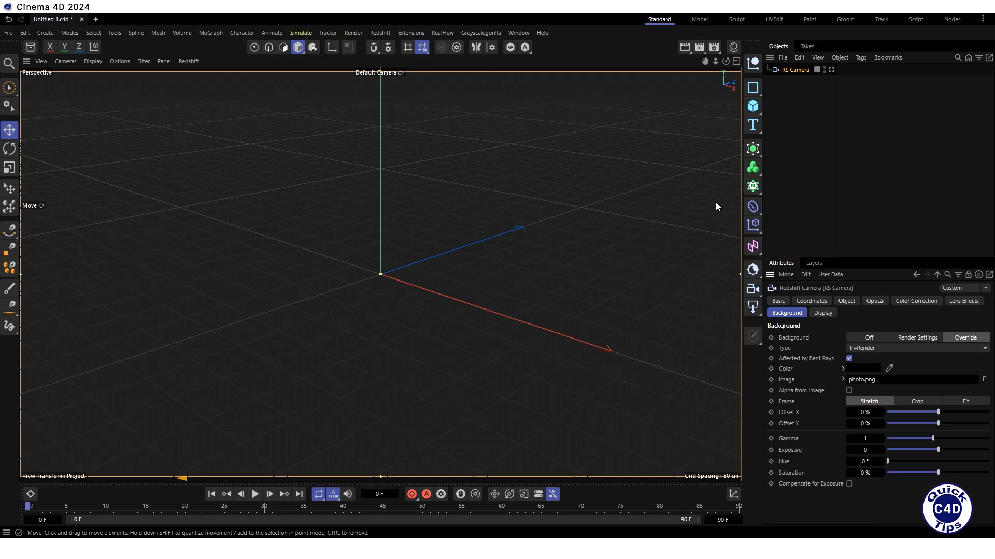
pyautogui.click(831, 69)
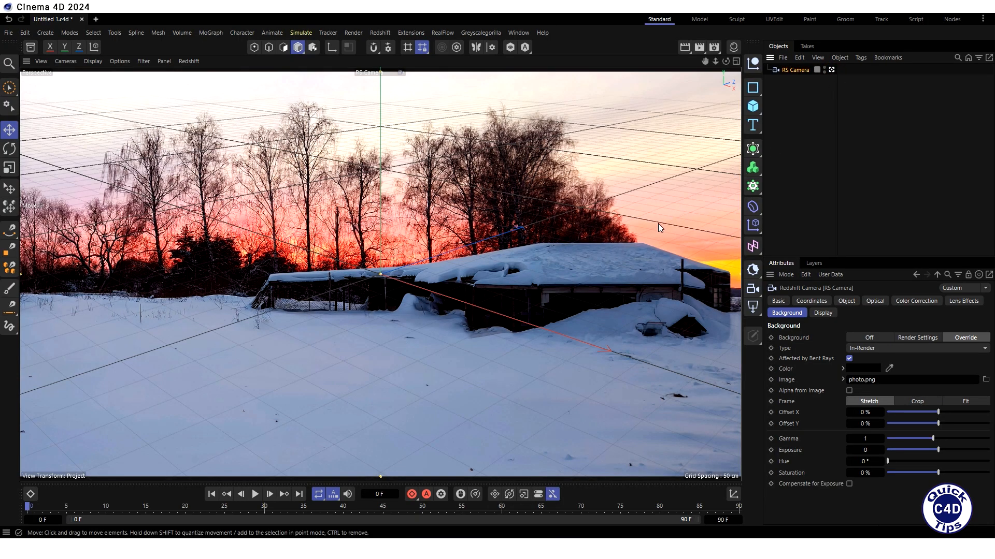
# - Set the RS Camera's position to X 0 cm, Y 160 cm and Z 0 cm
pyautogui.click(812, 302)
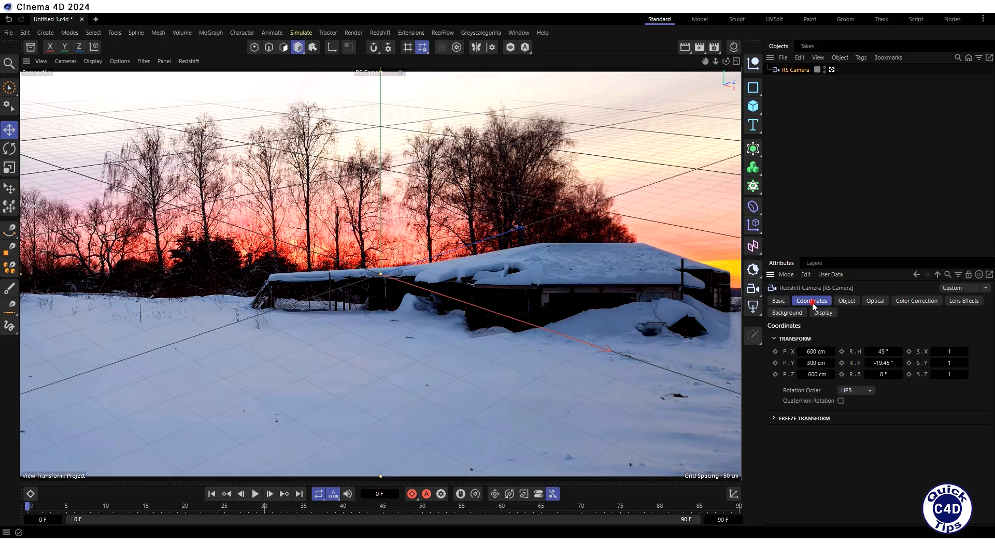
pyautogui.click(808, 351)
pyautogui.write('0')
pyautogui.press('Return')
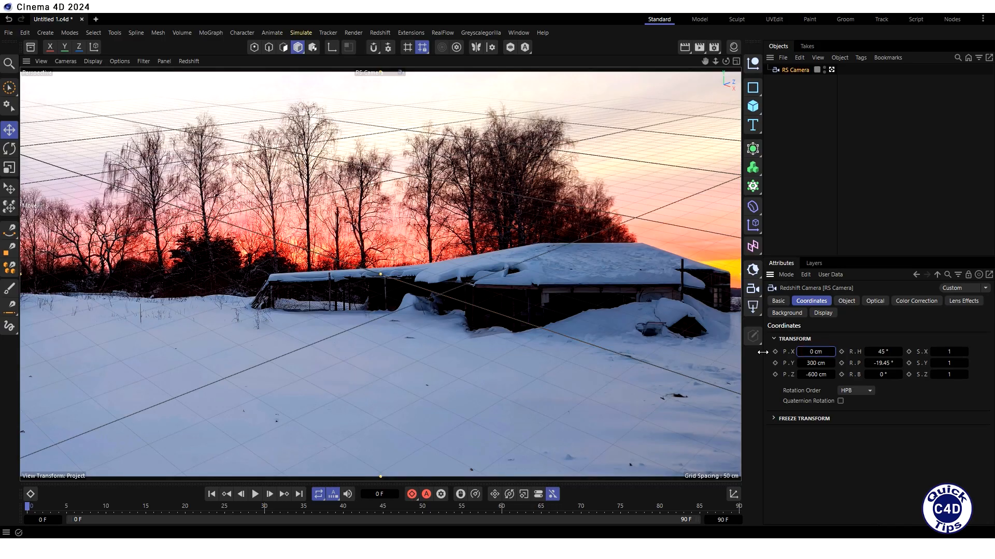
pyautogui.press('Tab')
pyautogui.write('160')
pyautogui.press('Return')
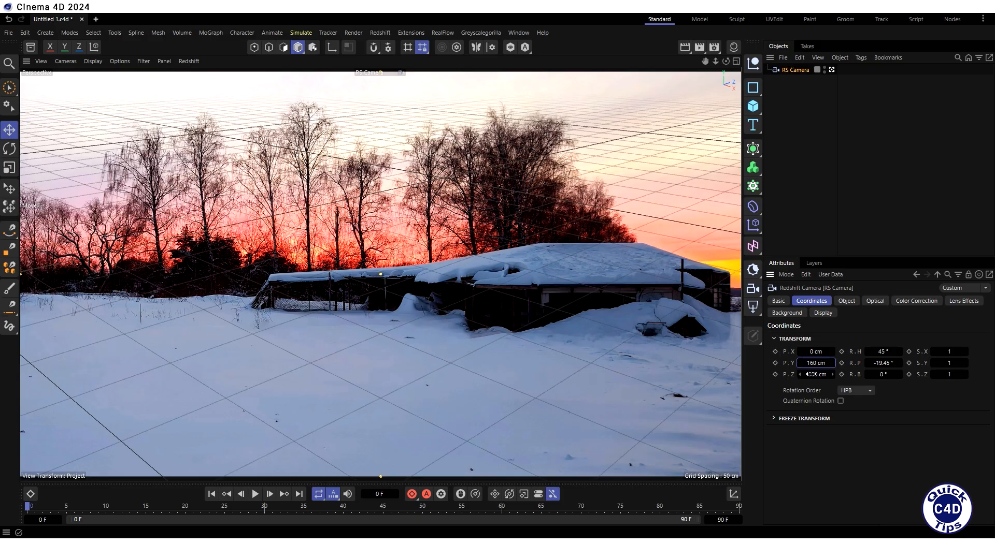
pyautogui.press('Tab')
pyautogui.press('Return')
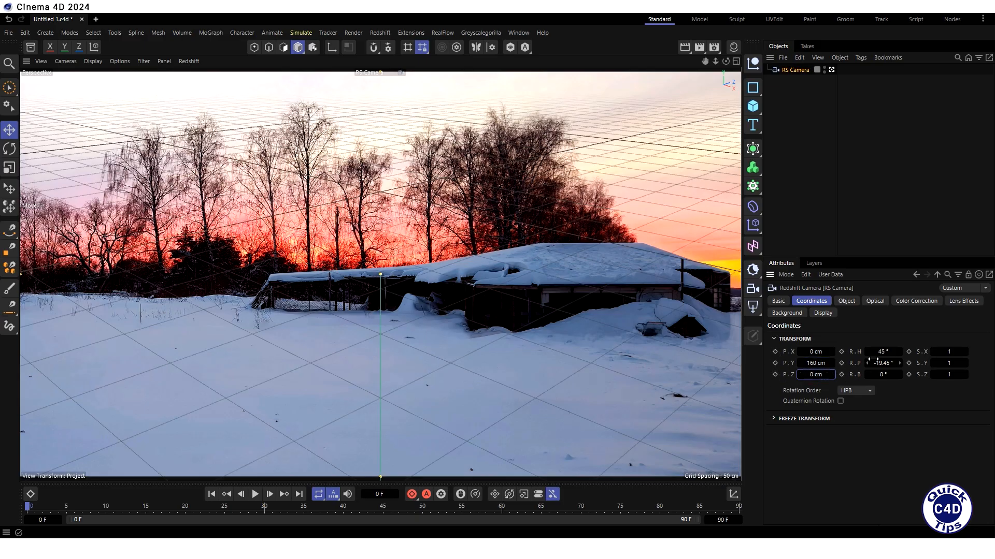
# - Set the RS Camera's heading and pitch rotation to 0°
pyautogui.press('Tab')
pyautogui.write('0')
pyautogui.press('Return')
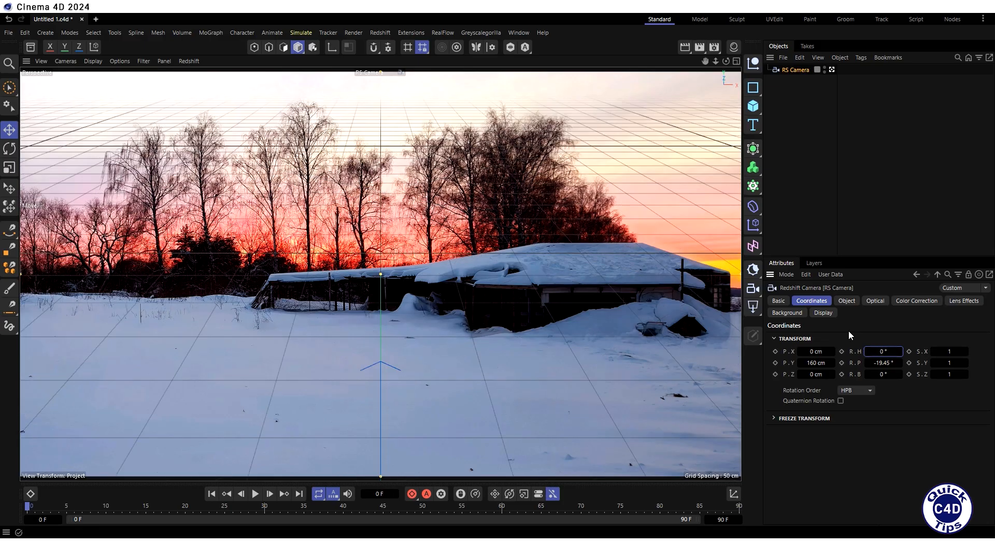
pyautogui.click(879, 363)
pyautogui.write('0')
pyautogui.press('Return')
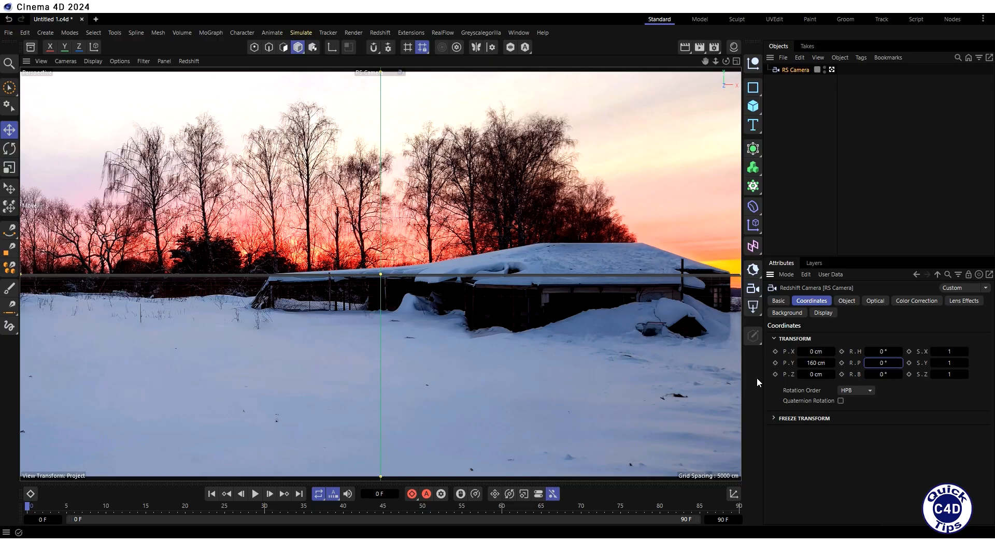
# - Tilt the RS Camera to a pitch of 1° to match the photo's horizon
pyautogui.click(881, 363)
pyautogui.write('1')
pyautogui.press('Return')
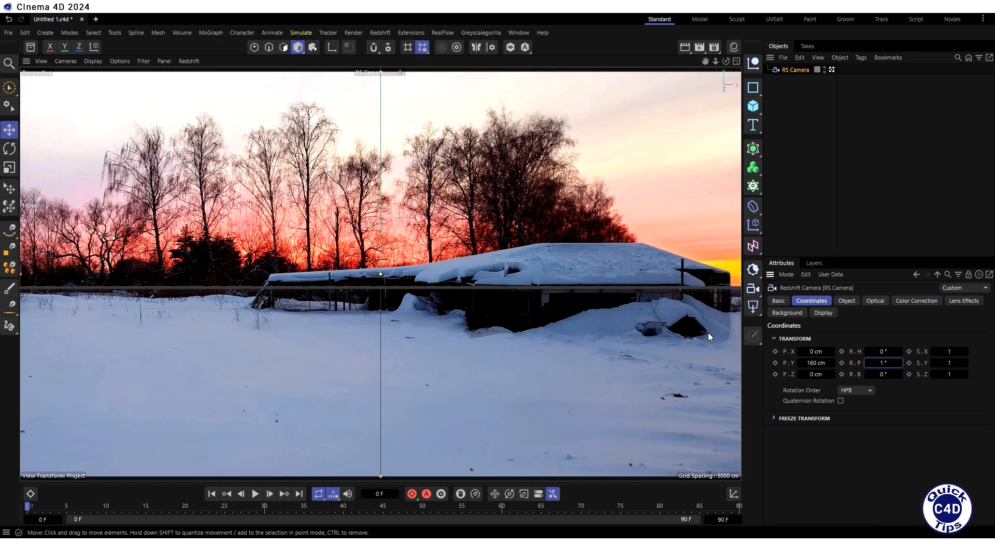
# - Search the asset library for "peop" and add the Couple 01 model to the scene, then close the library
pyautogui.click(30, 49)
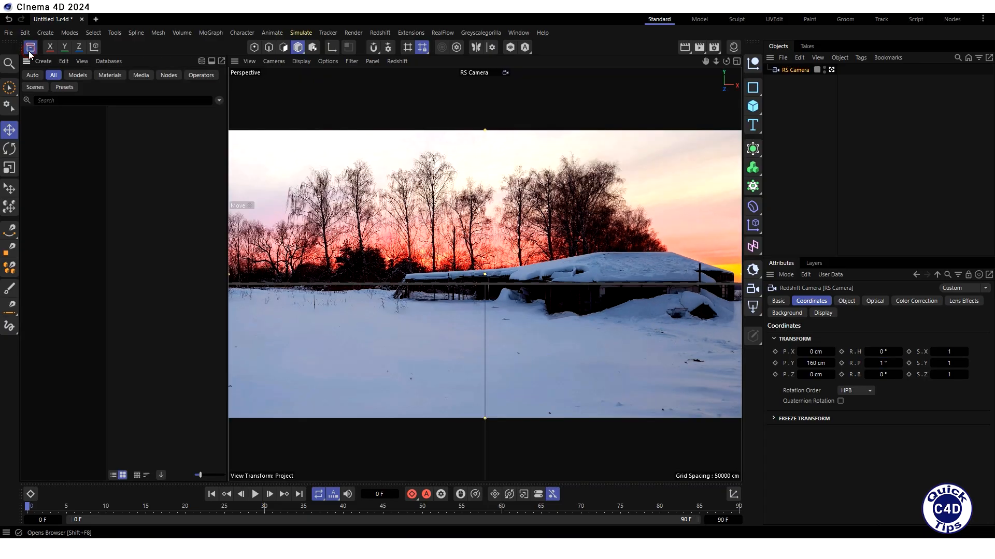
pyautogui.click(42, 101)
pyautogui.write('p')
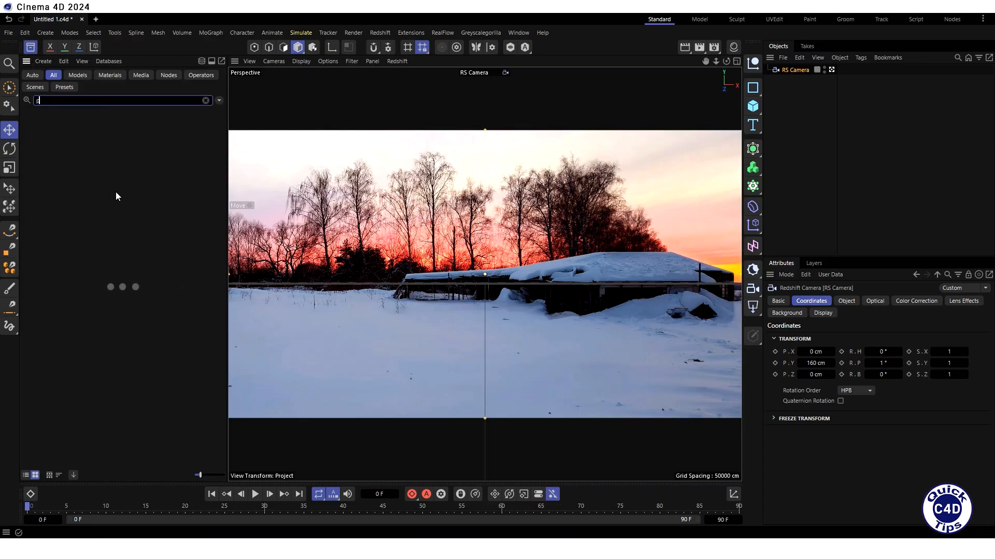
pyautogui.write('eop')
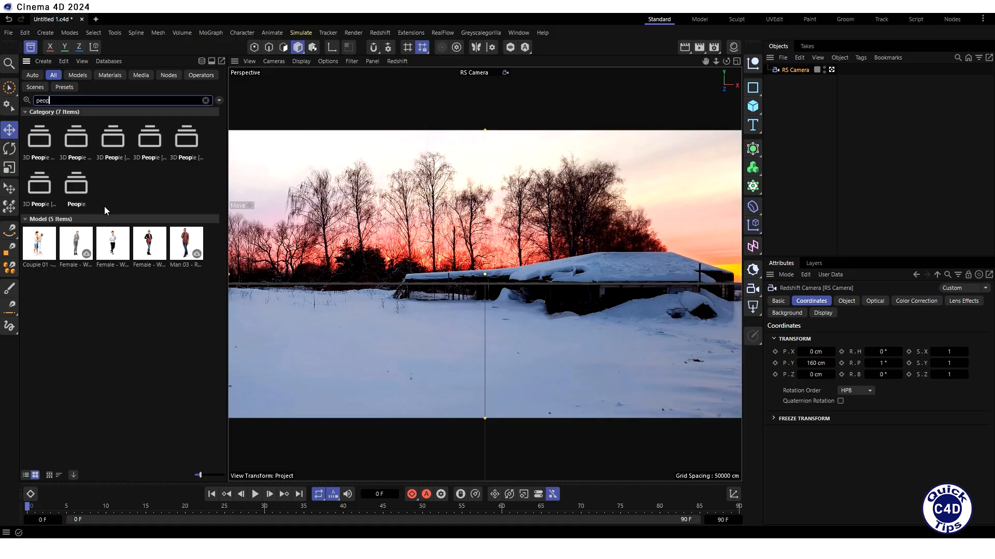
pyautogui.doubleClick(39, 244)
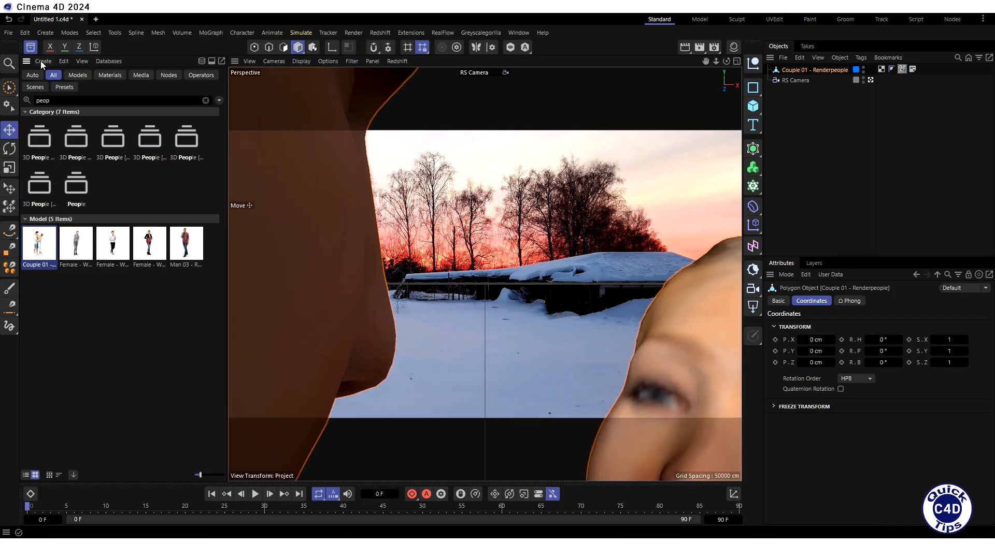
pyautogui.click(31, 47)
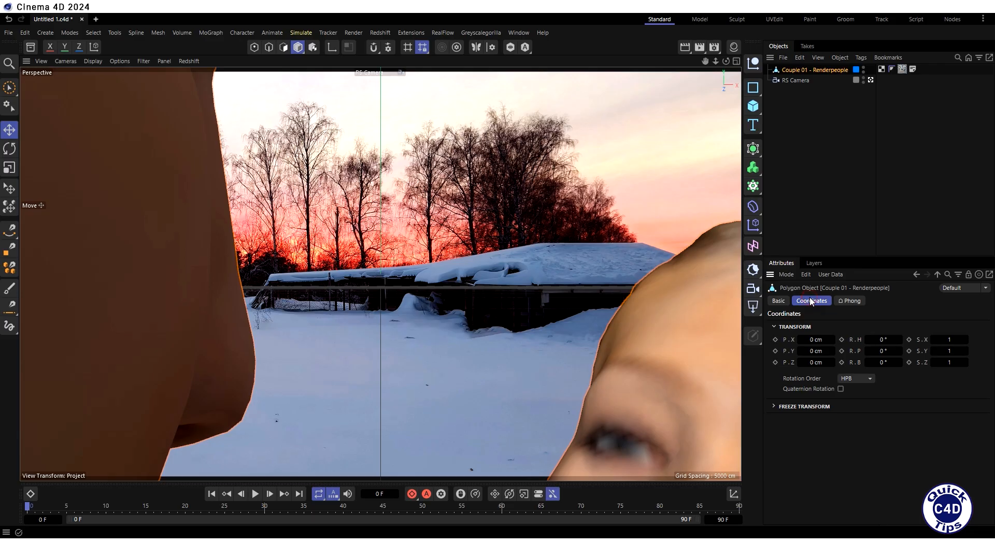
# - Move the couple model away from the camera by setting its Z position to 2000 cm
pyautogui.click(815, 362)
pyautogui.write('2000')
pyautogui.press('Return')
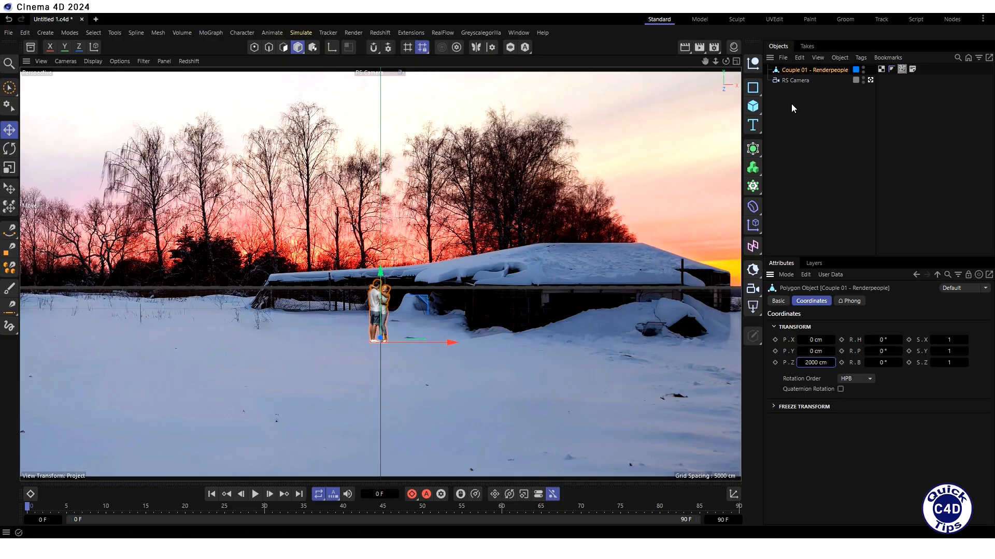
# - Add a Redshift dome light to the scene
pyautogui.click(796, 78)
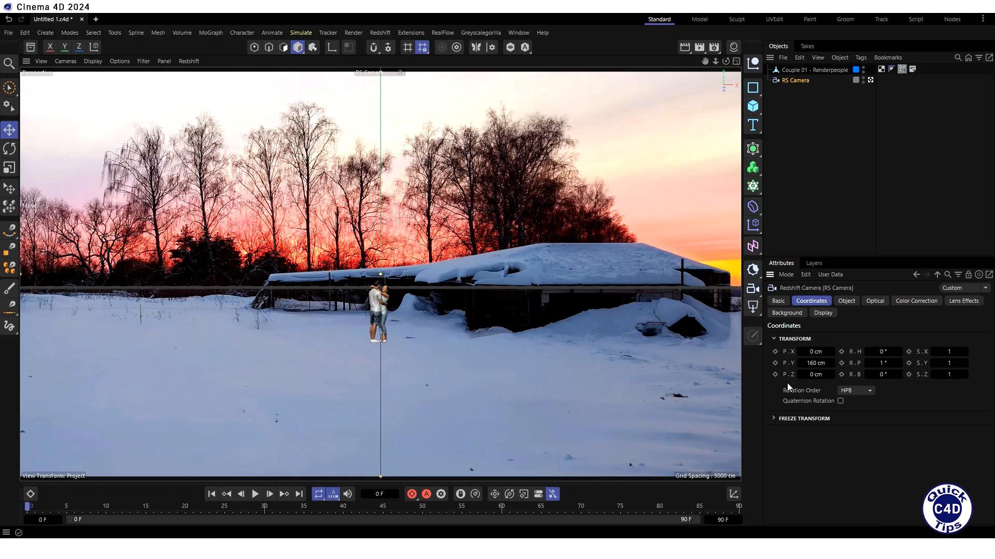
pyautogui.click(381, 33)
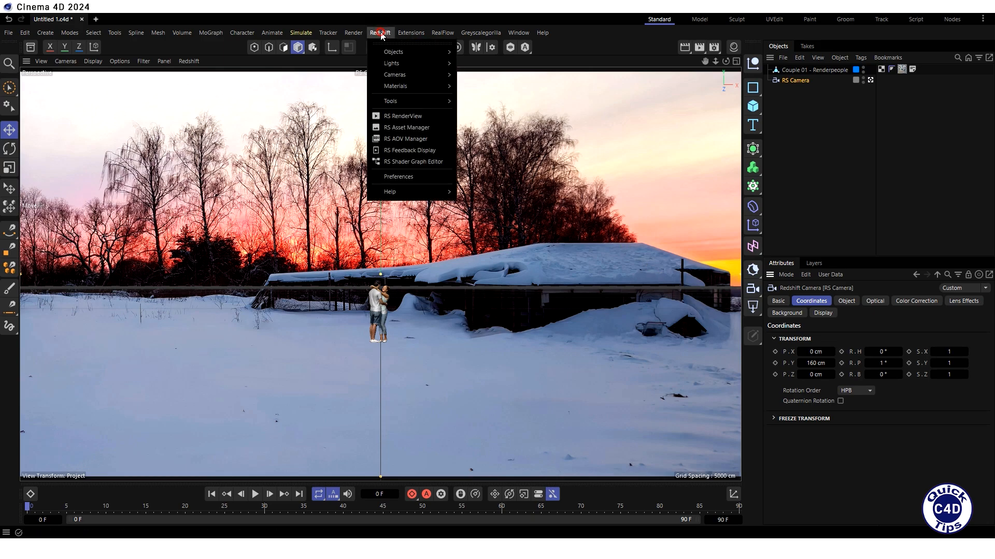
pyautogui.moveTo(395, 65)
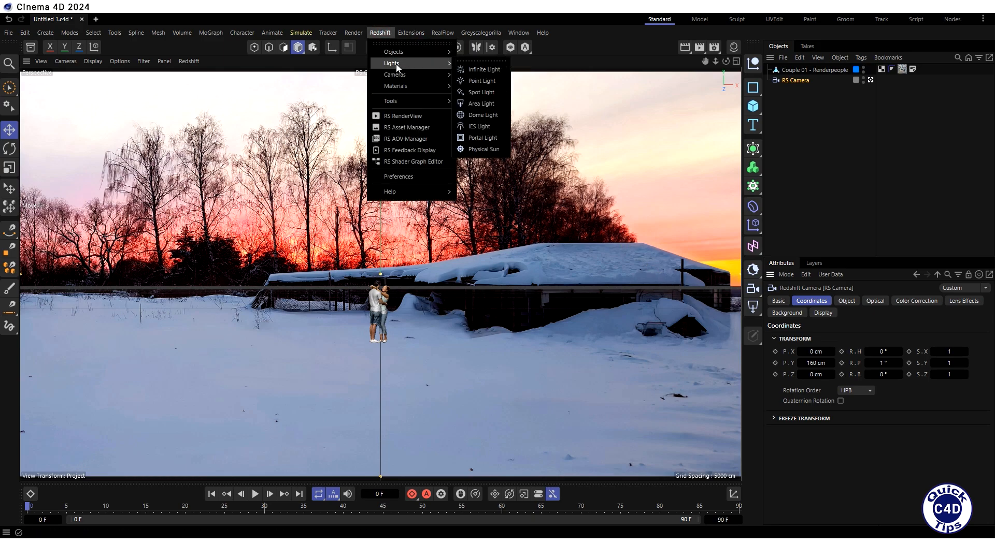
pyautogui.click(482, 116)
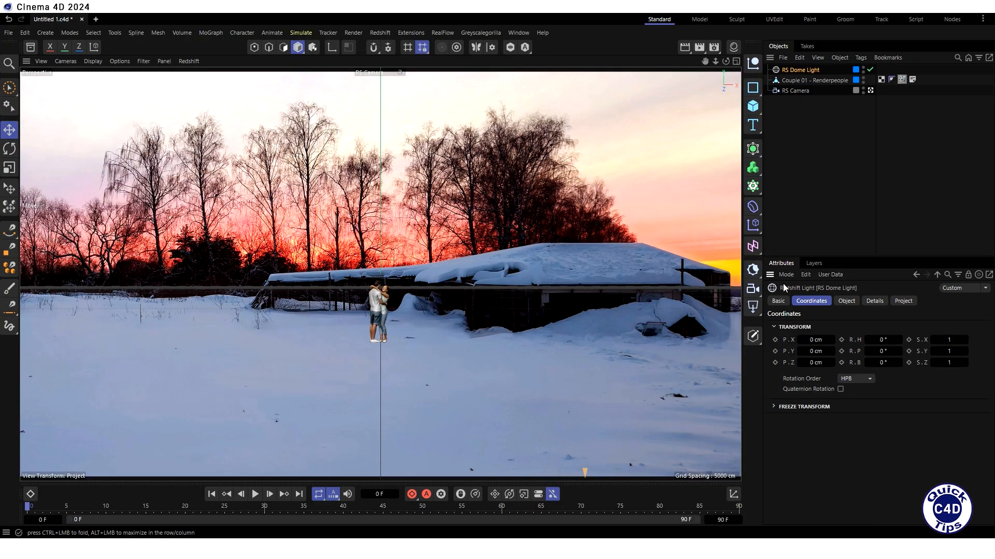
# - Search the asset library for "hdri" and assign Evening Sunset as the dome light's texture
pyautogui.click(846, 302)
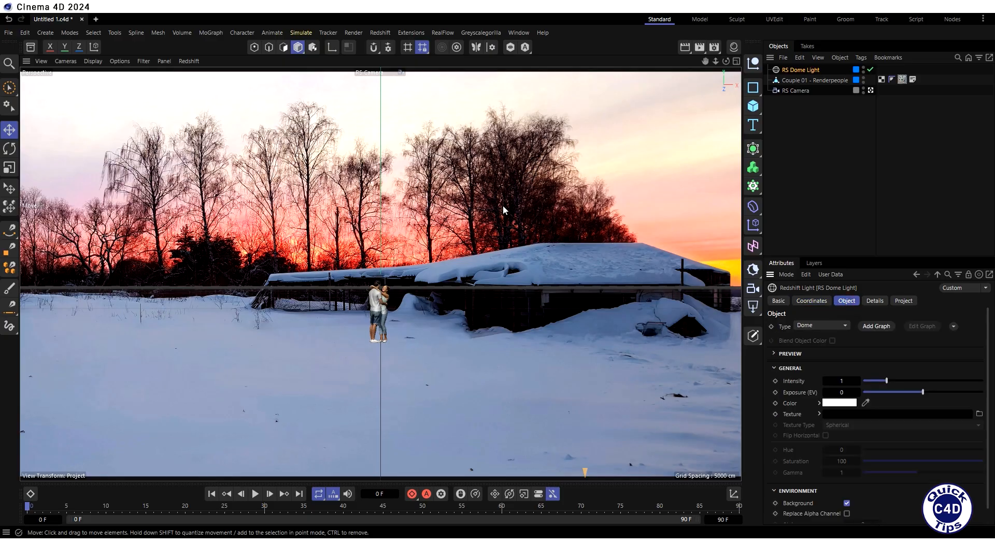
pyautogui.click(35, 48)
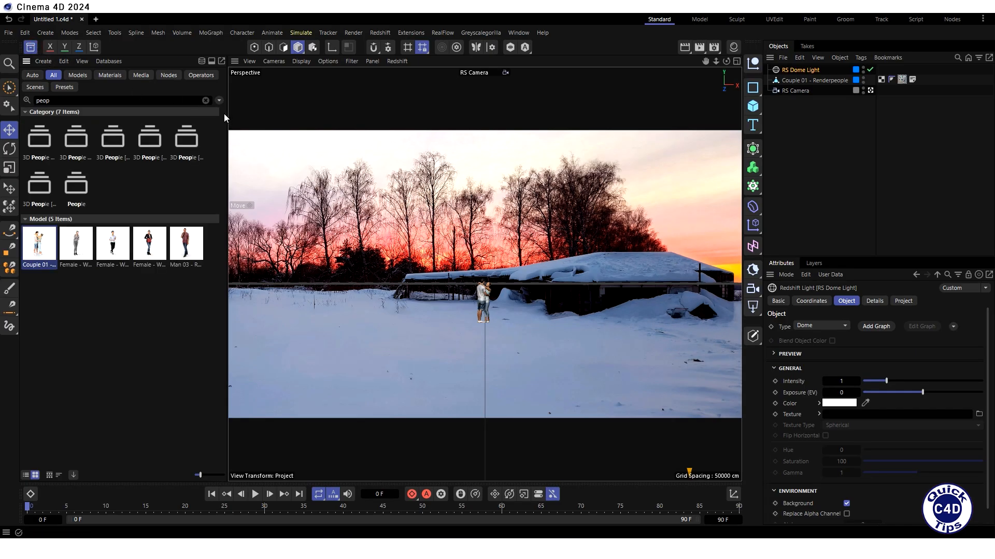
pyautogui.click(206, 100)
pyautogui.write('hdri')
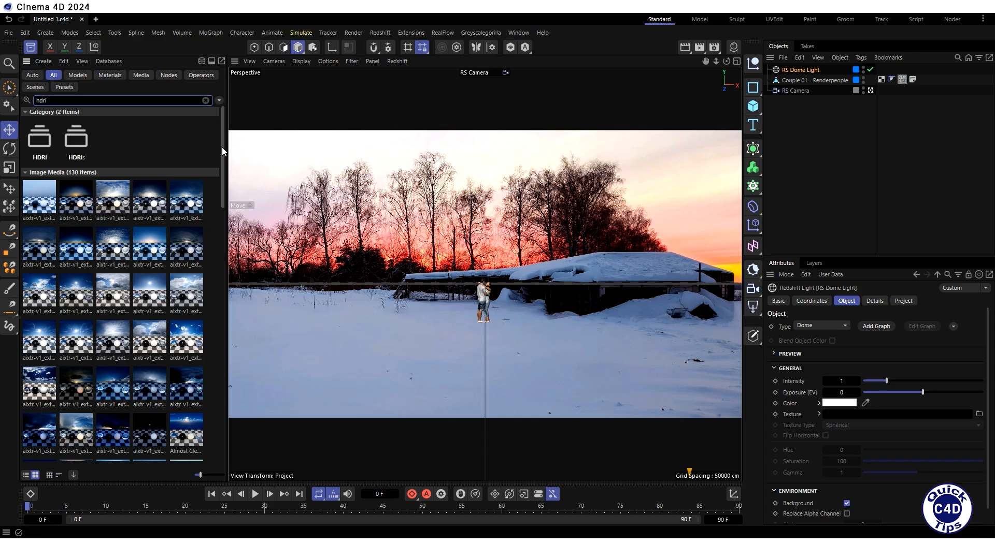
pyautogui.moveTo(222, 148); pyautogui.dragTo(241, 219)
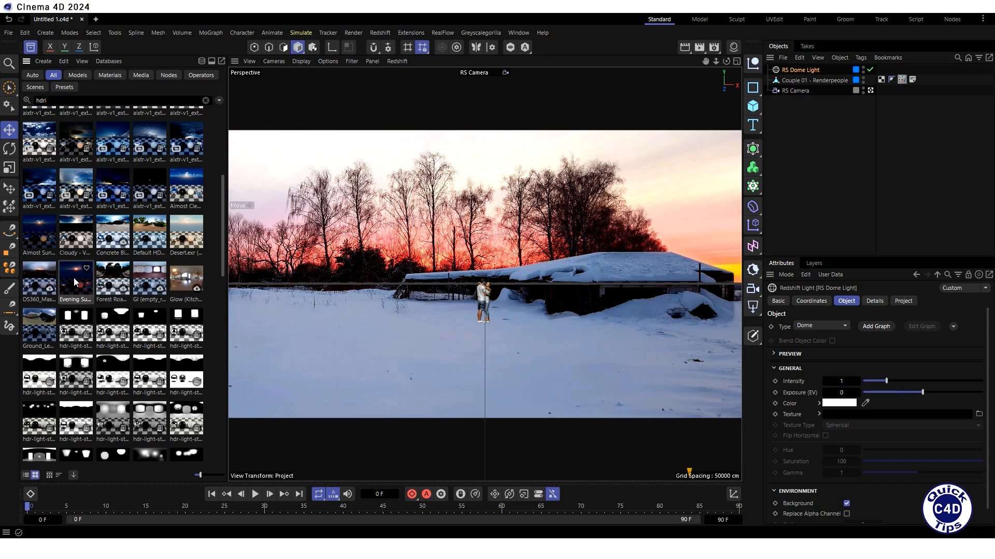
pyautogui.moveTo(76, 281); pyautogui.dragTo(862, 418)
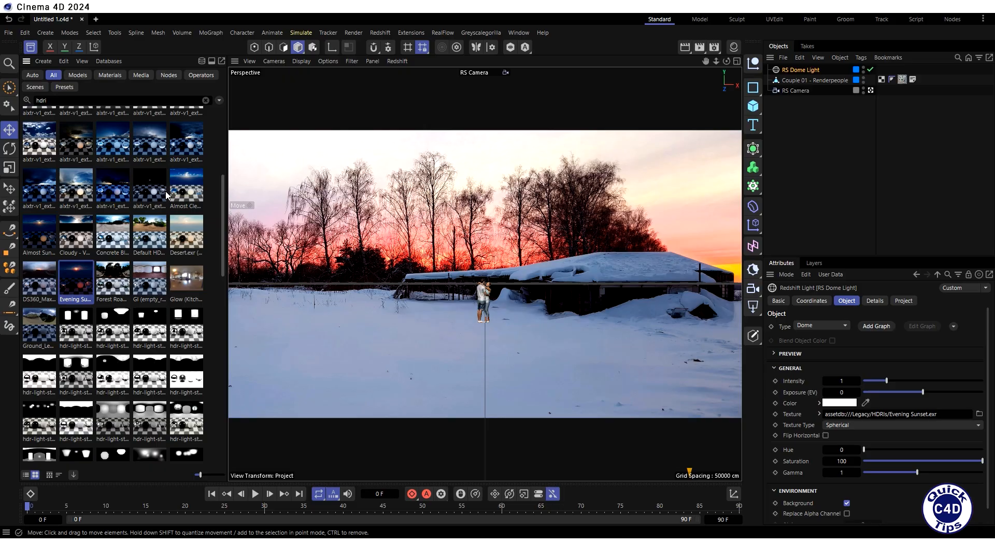
pyautogui.click(31, 47)
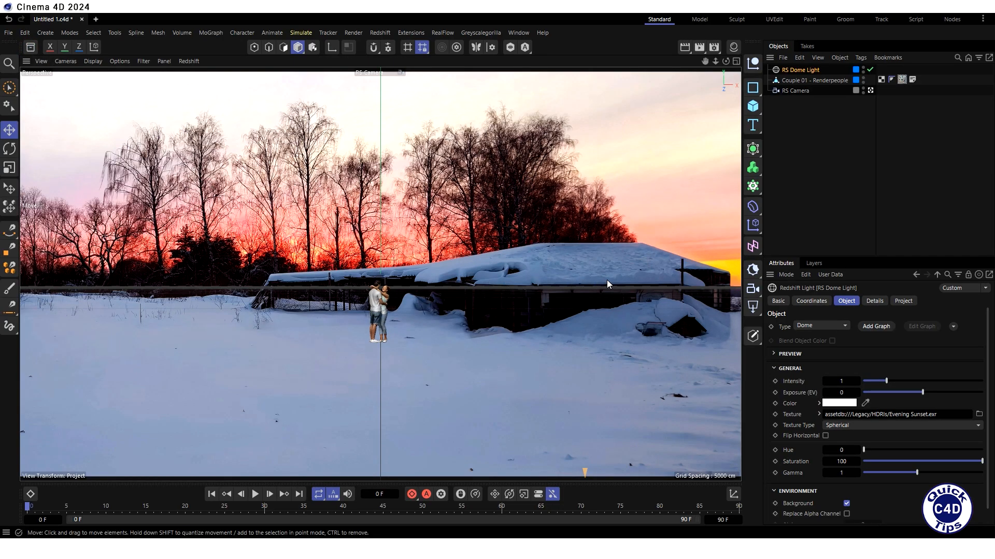
# - Start the Redshift interactive preview render (IPR) in the viewport
pyautogui.click(188, 61)
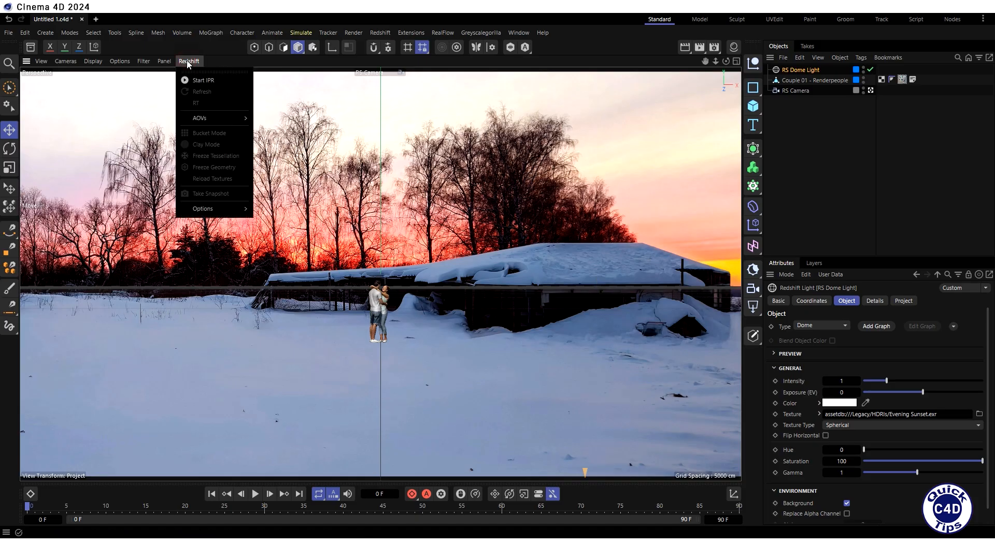
pyautogui.click(197, 80)
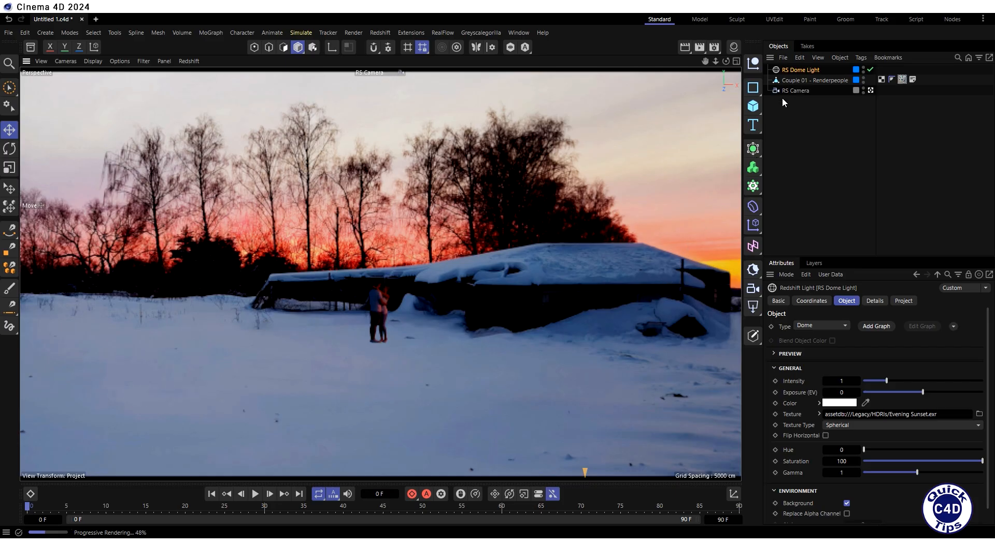
# - Reposition the couple model by setting its Z position to 700 cm and its X position to -200 cm
pyautogui.click(795, 80)
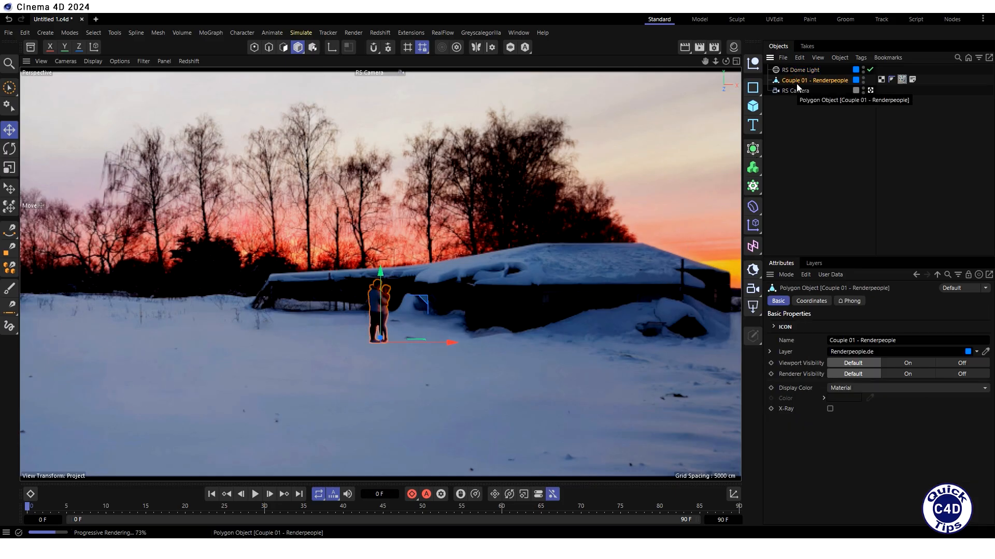
pyautogui.click(812, 301)
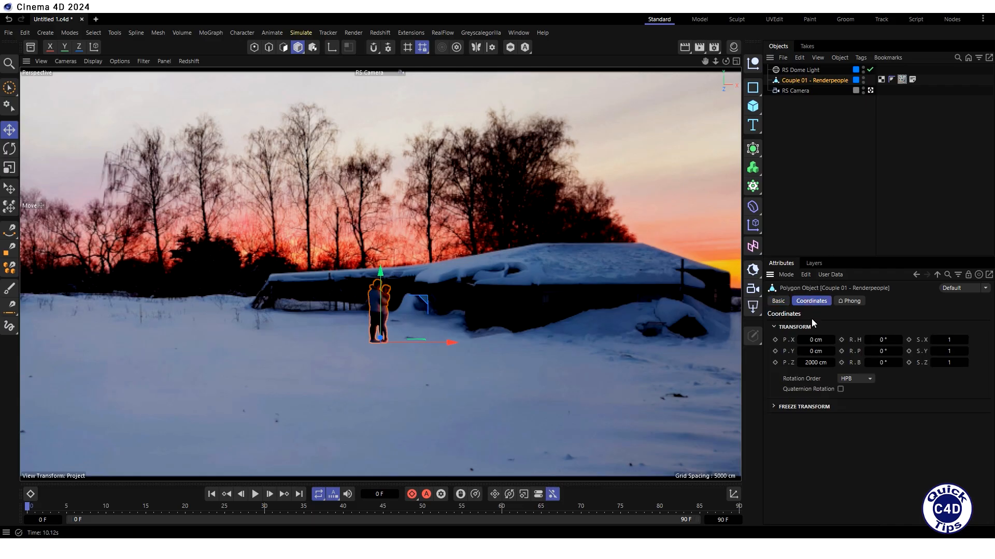
pyautogui.click(814, 362)
pyautogui.write('700')
pyautogui.press('Return')
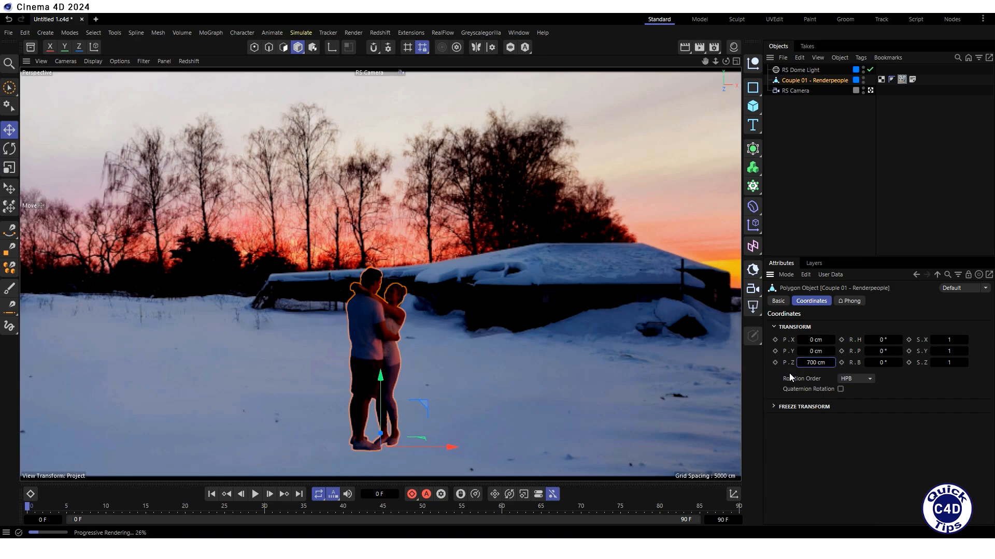
pyautogui.click(811, 341)
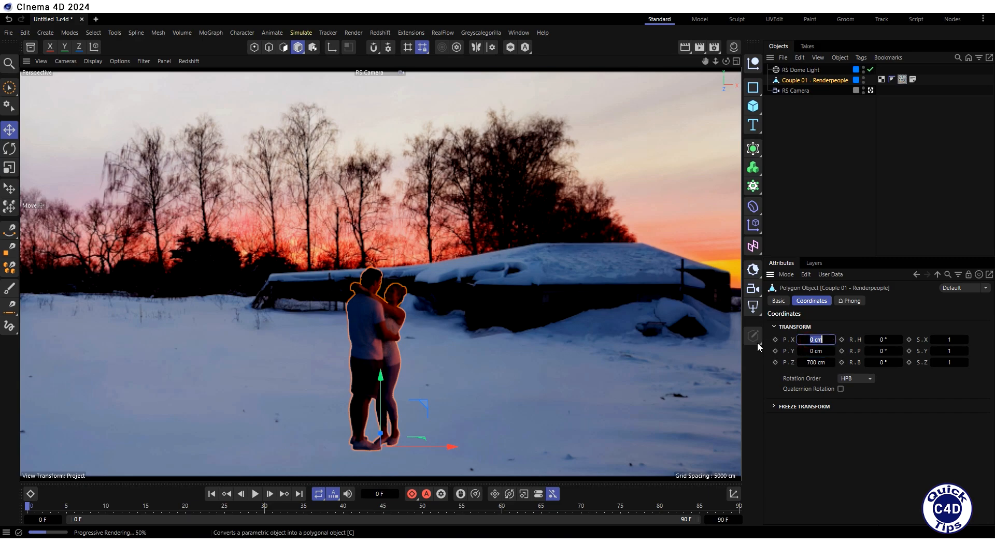
pyautogui.write('-200')
pyautogui.press('Return')
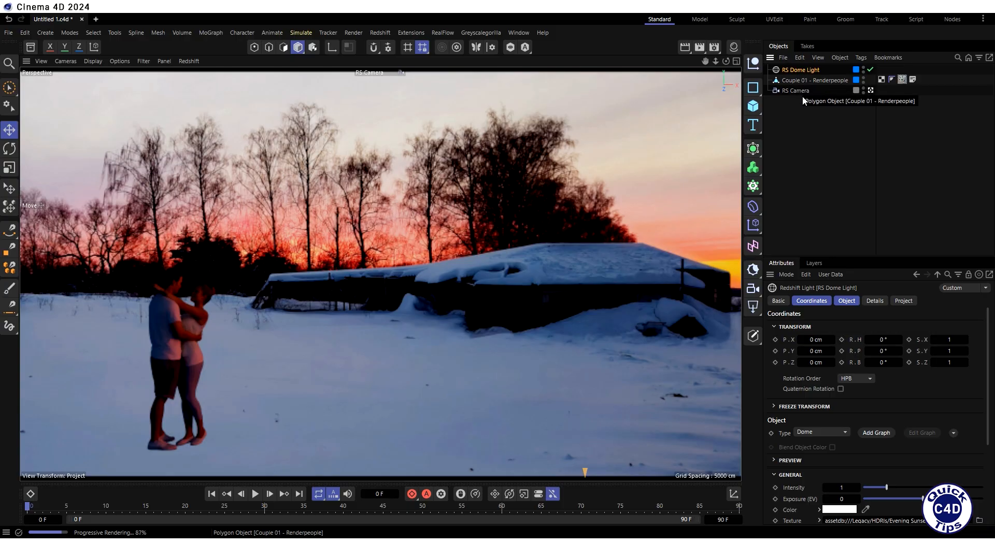
# - Rotate the dome light to a pitch (R.P) of 10°
pyautogui.click(809, 300)
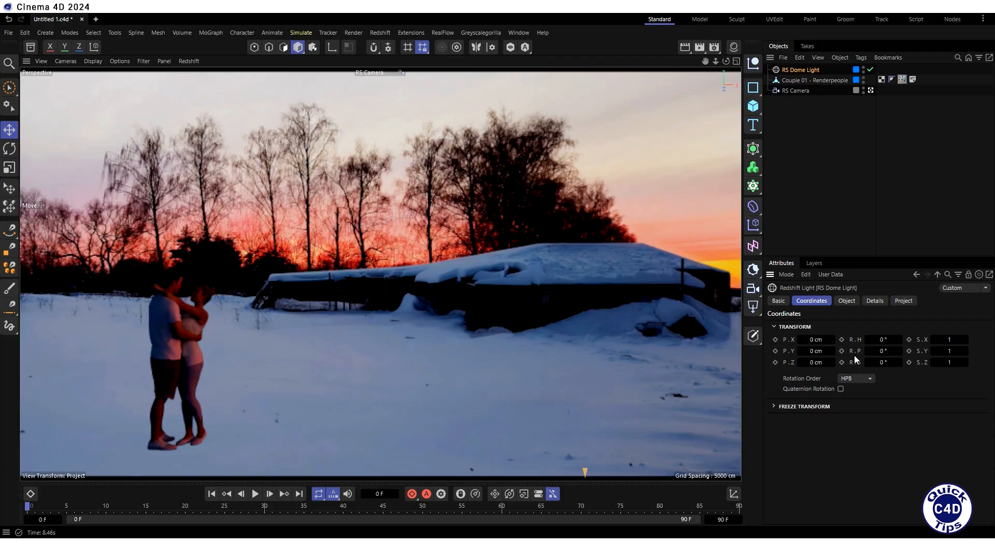
pyautogui.click(899, 351)
pyautogui.click(899, 352)
pyautogui.click(899, 352)
pyautogui.click(899, 352)
pyautogui.click(899, 352)
pyautogui.click(900, 351)
pyautogui.click(899, 352)
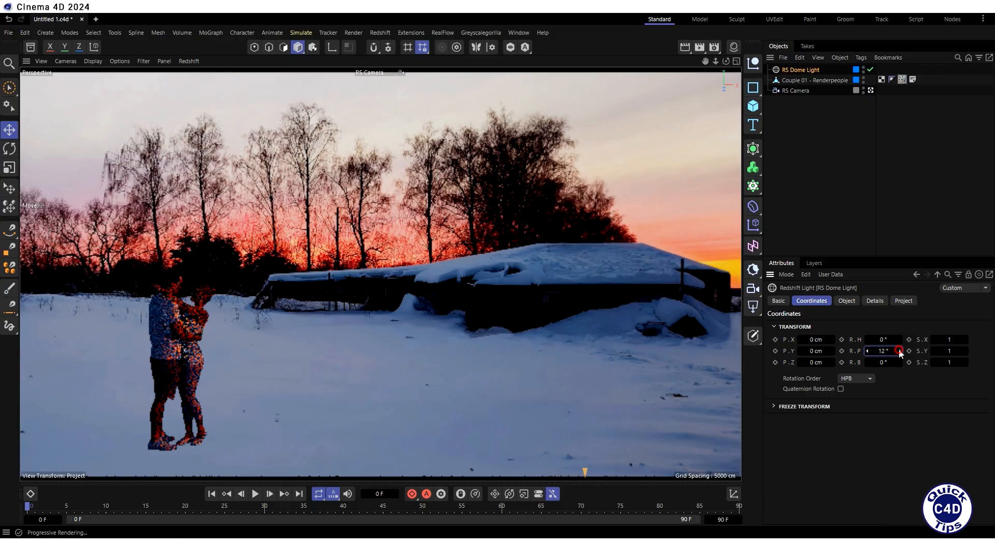
pyautogui.click(899, 352)
pyautogui.click(899, 352)
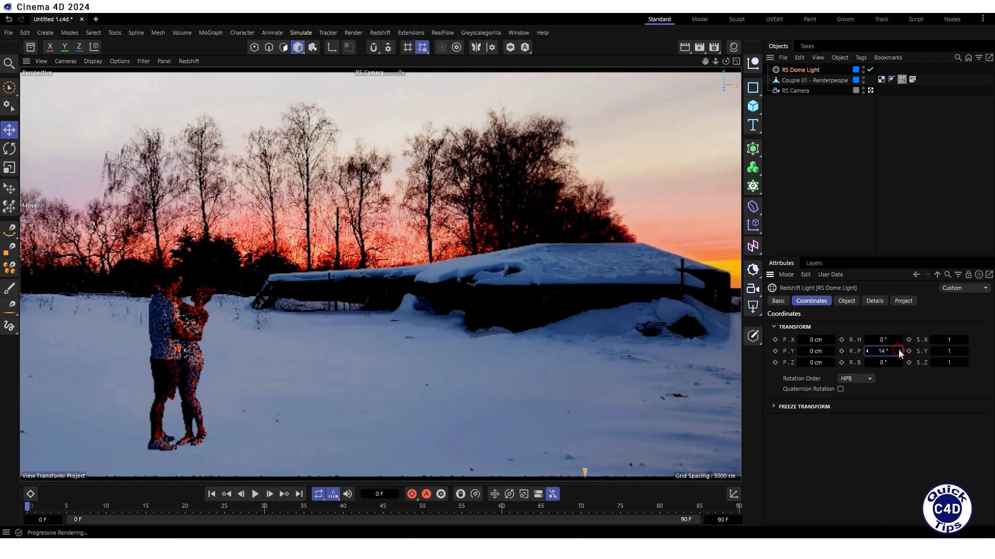
pyautogui.click(867, 351)
pyautogui.click(866, 352)
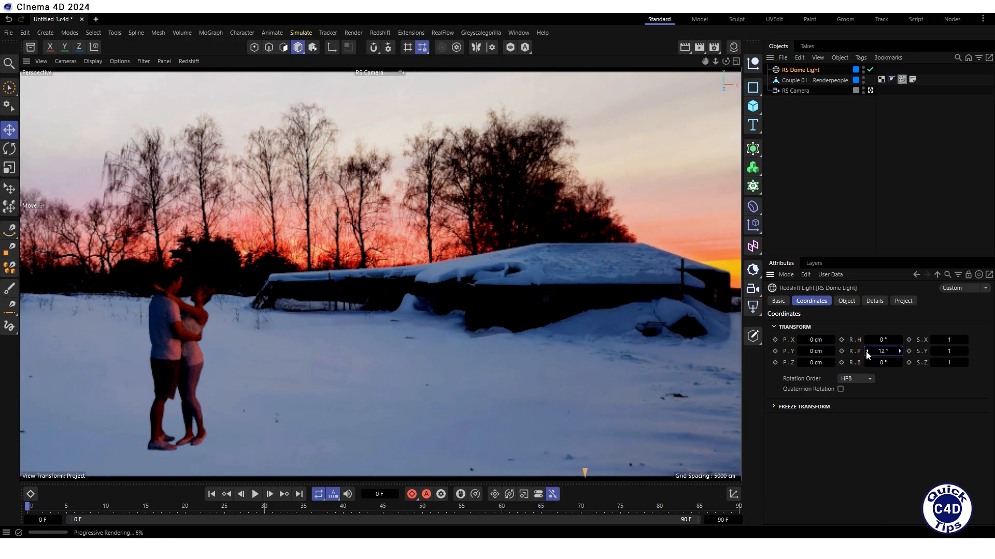
pyautogui.click(867, 352)
pyautogui.click(867, 351)
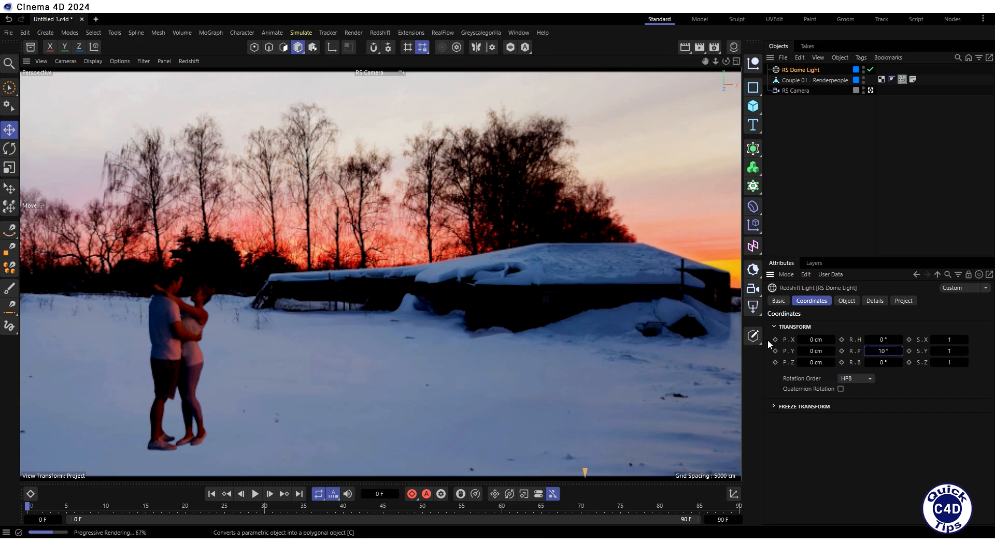
# - Set the dome light's intensity to 3.5
pyautogui.click(845, 301)
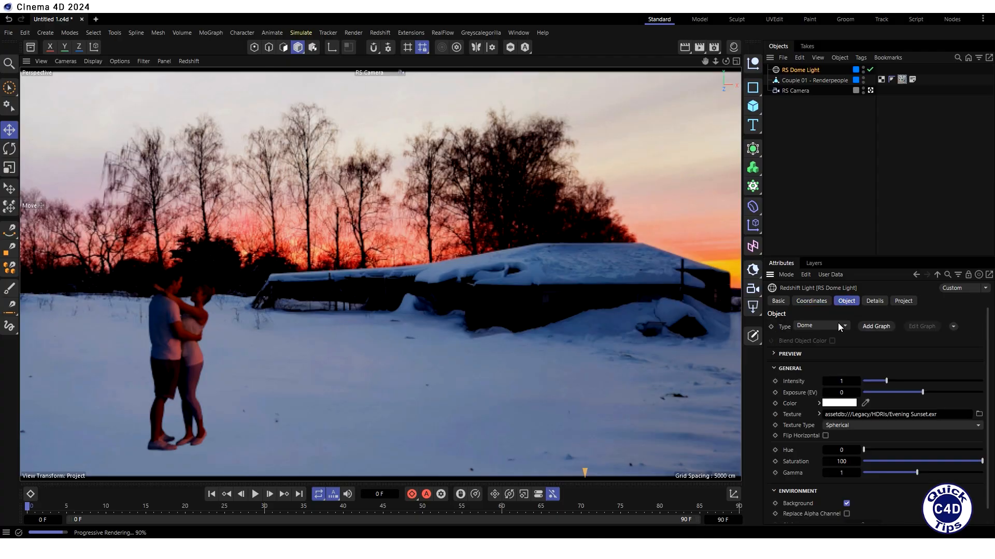
pyautogui.click(841, 381)
pyautogui.write('3.5')
pyautogui.press('Return')
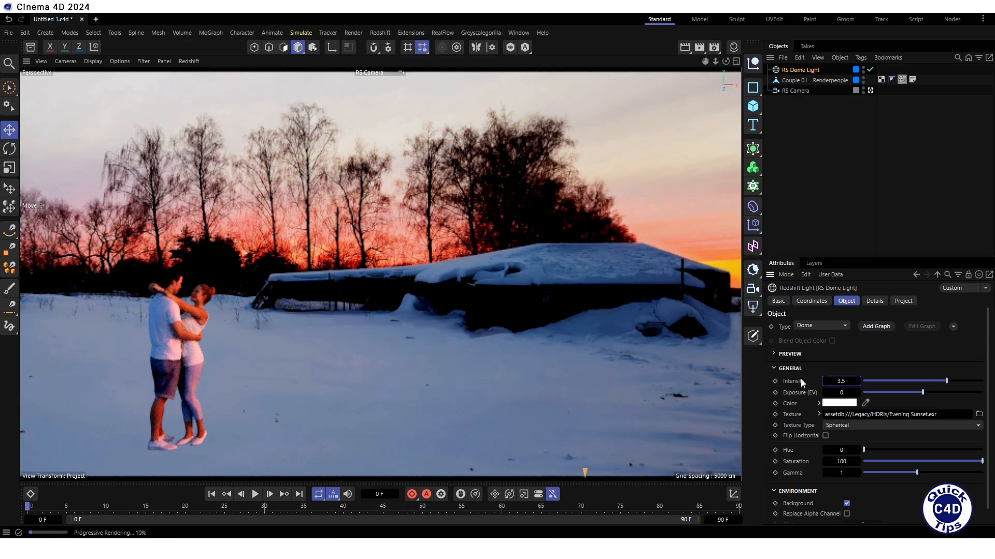
# - Tint the dome light by lowering its color's red value to 226, and disable its environment background
pyautogui.click(839, 403)
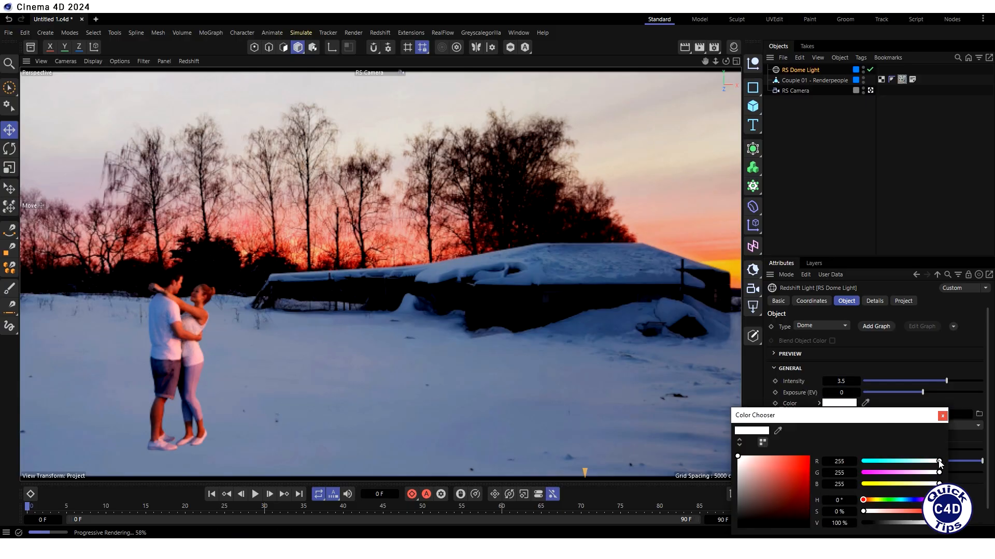
pyautogui.moveTo(938, 461); pyautogui.dragTo(930, 460)
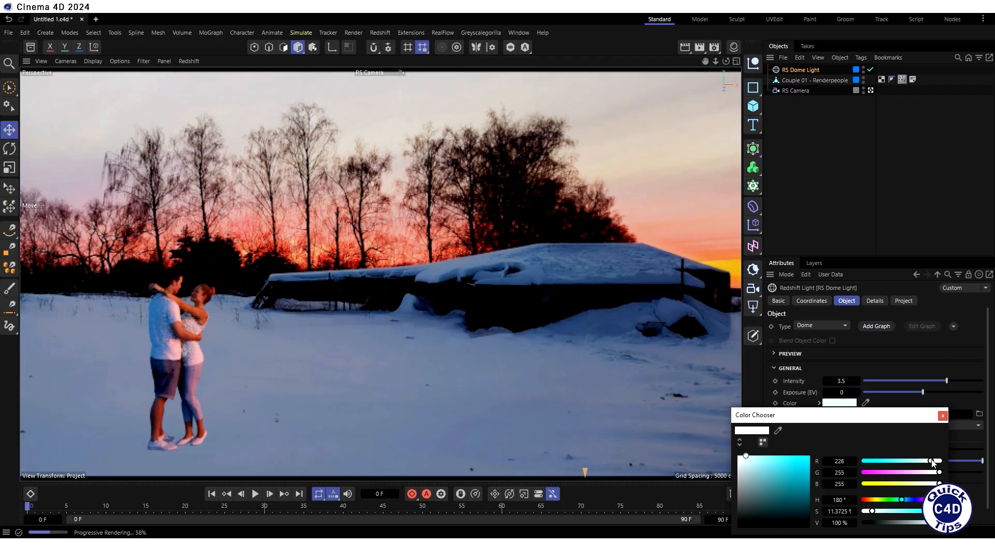
pyautogui.click(943, 416)
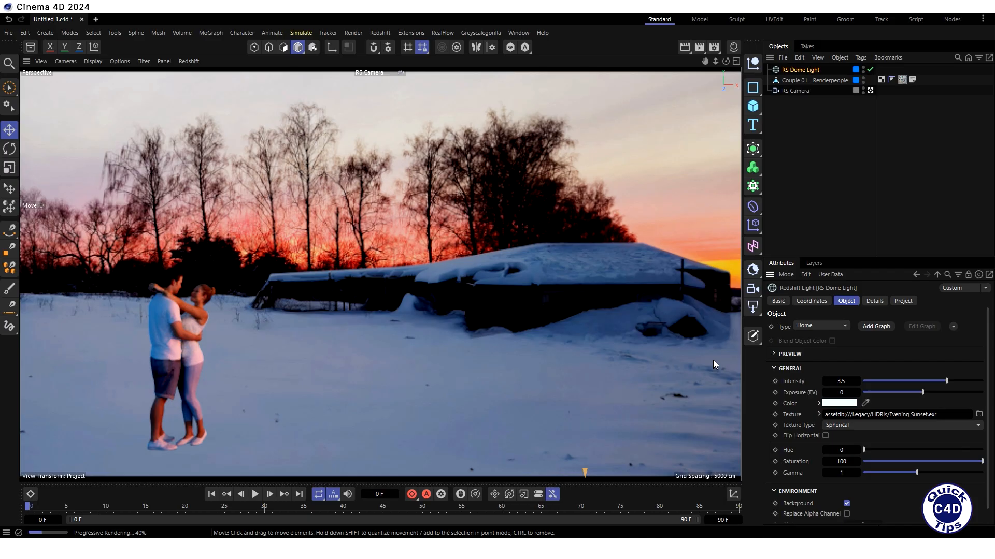
pyautogui.click(847, 504)
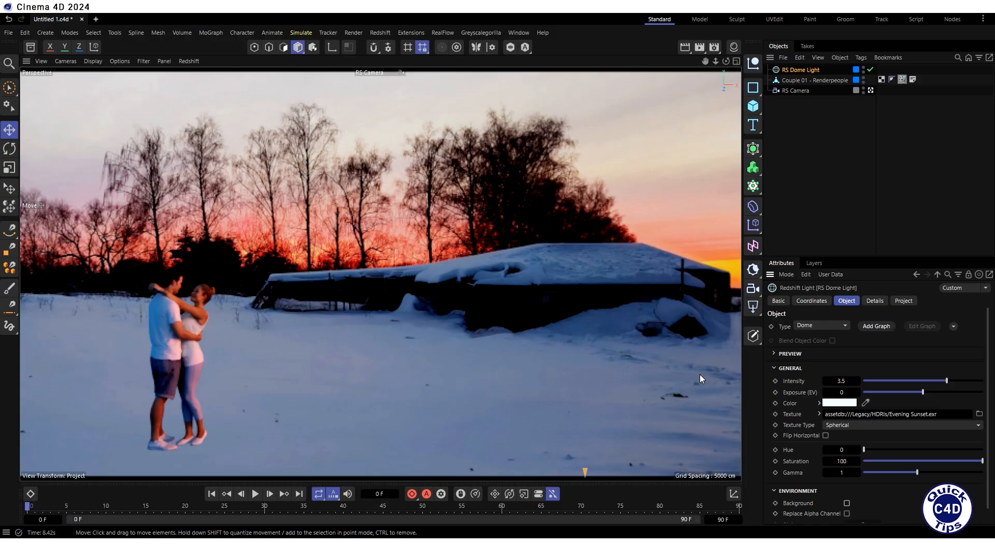
# - Add a ground plane with a width and height of 16000 cm each
pyautogui.click(753, 106)
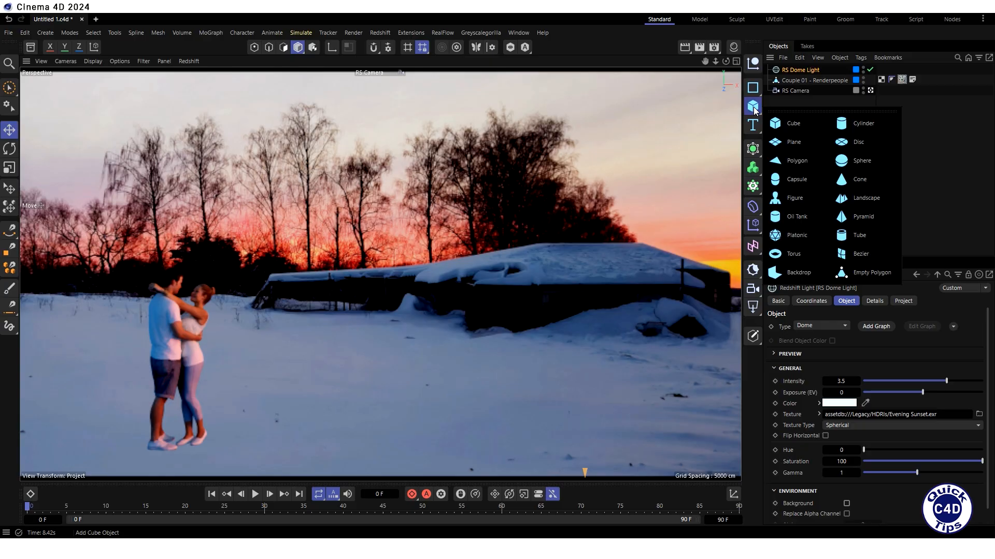
pyautogui.click(788, 137)
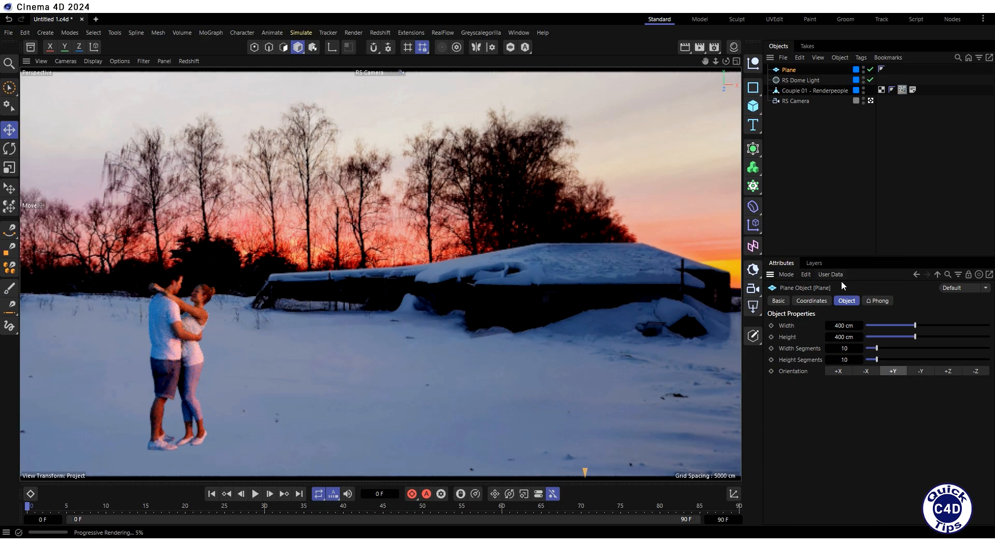
pyautogui.click(840, 326)
pyautogui.write('16000')
pyautogui.press('Return')
pyautogui.press('Tab')
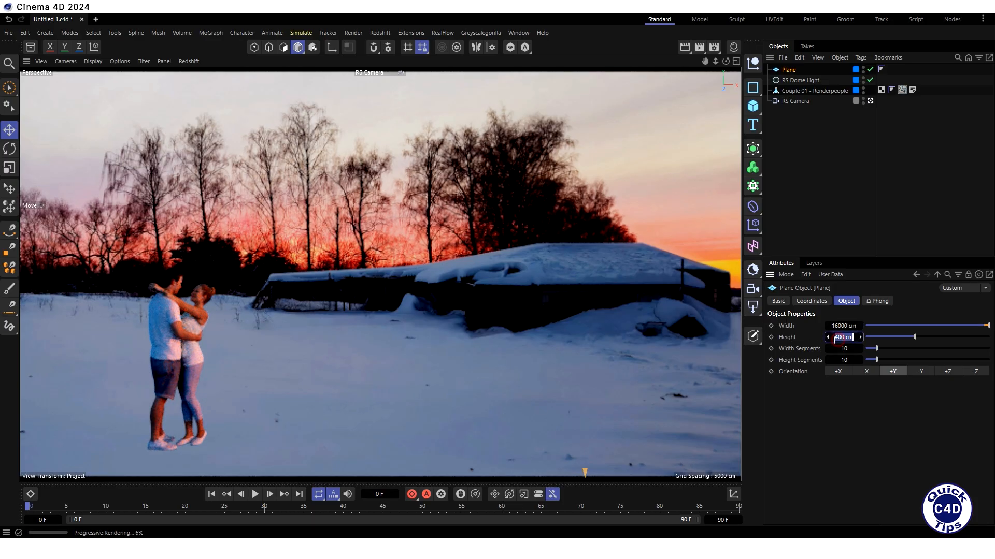
pyautogui.write('16000')
pyautogui.press('Return')
# - Move the ground plane back by setting its Z position to 8000 cm
pyautogui.click(812, 304)
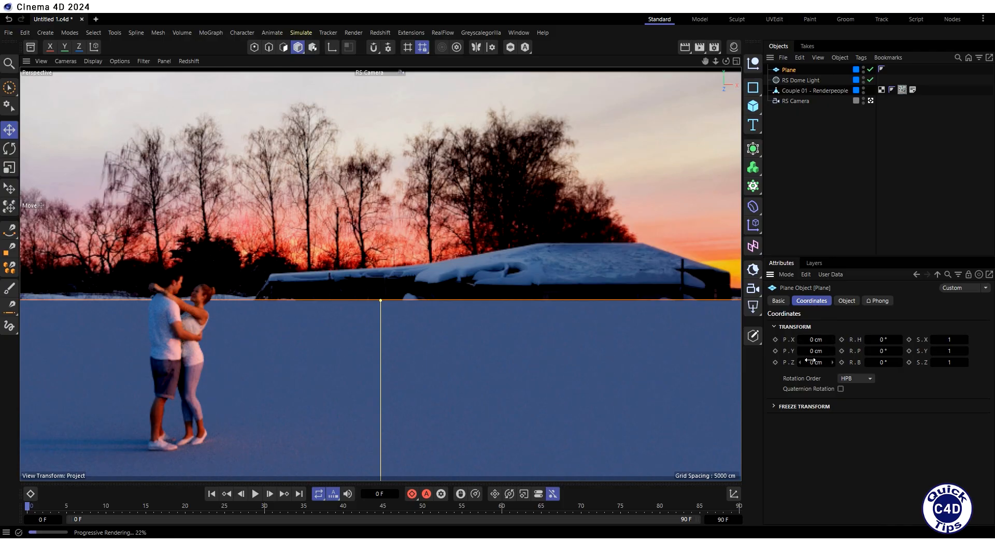
pyautogui.write('8000')
pyautogui.press('Return')
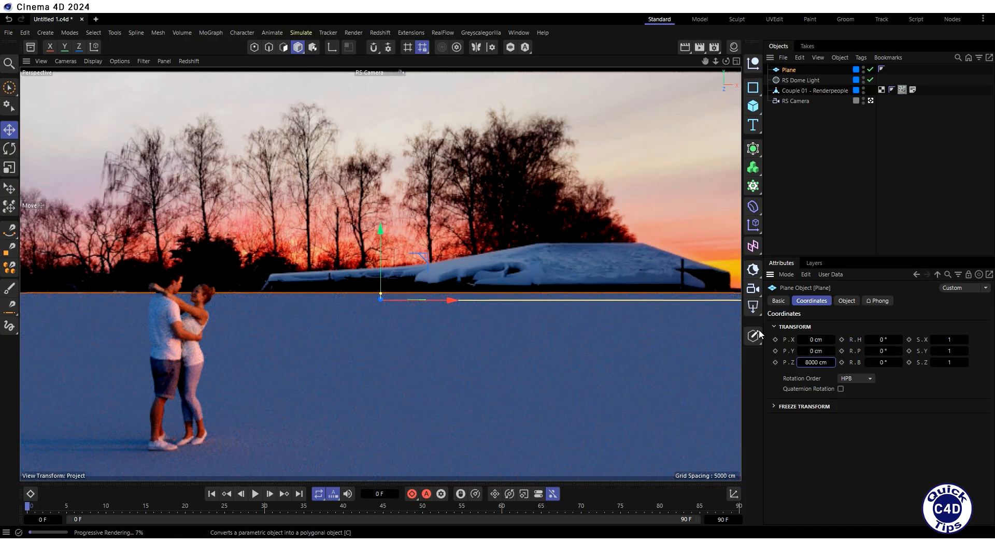
# - Add a second plane with a width of 16000 cm and a height of 5000 cm
pyautogui.click(753, 107)
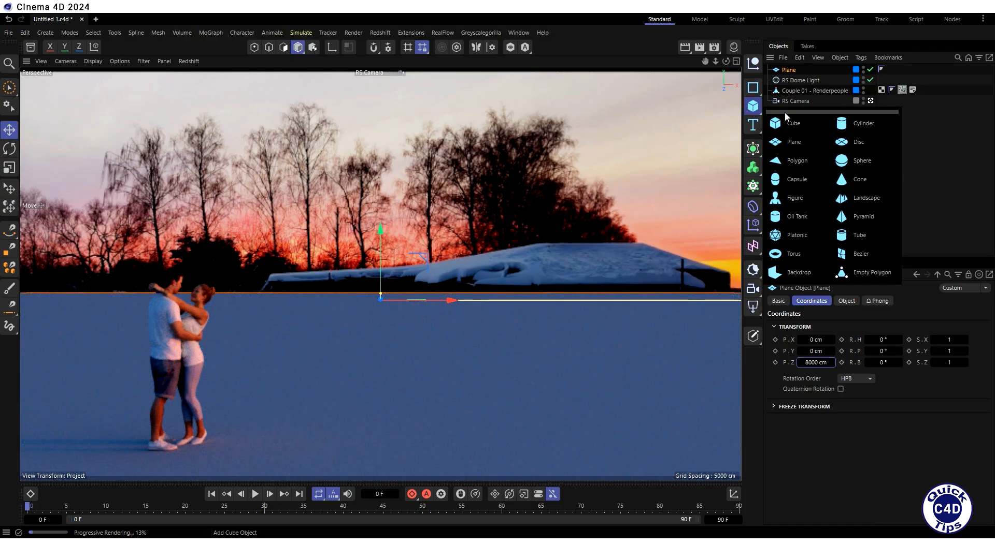
pyautogui.click(794, 139)
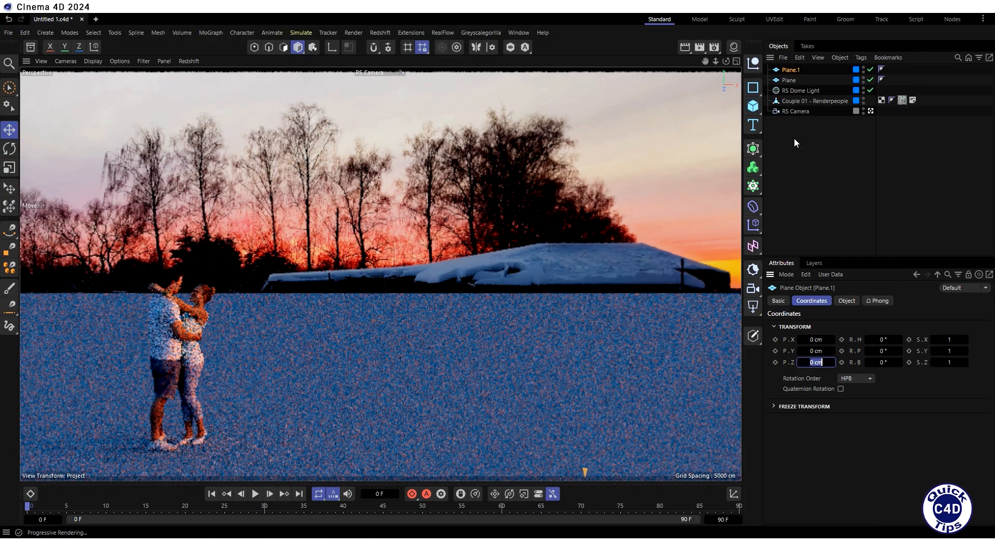
pyautogui.click(846, 302)
pyautogui.doubleClick(839, 325)
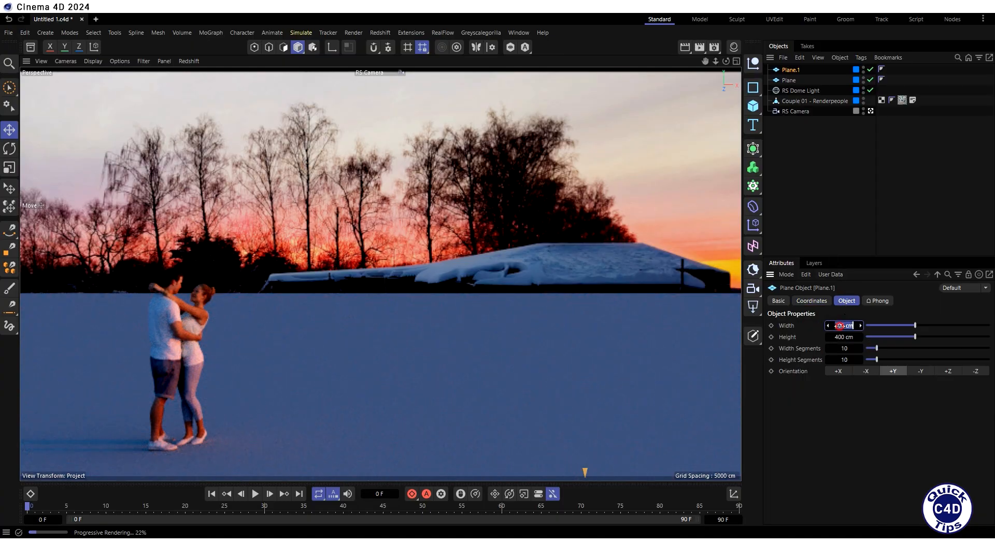
pyautogui.write('16000')
pyautogui.press('Return')
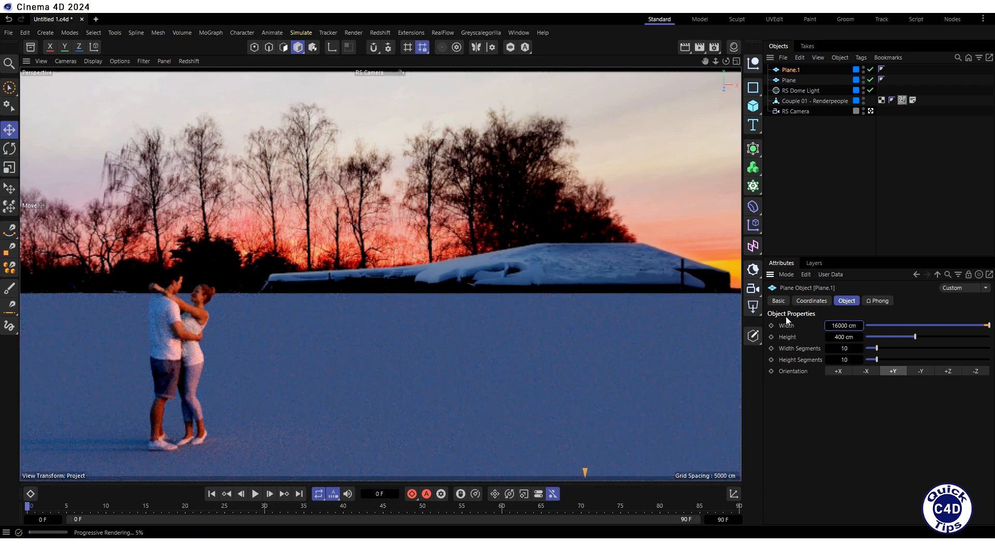
pyautogui.doubleClick(841, 337)
pyautogui.write('5000')
pyautogui.press('Return')
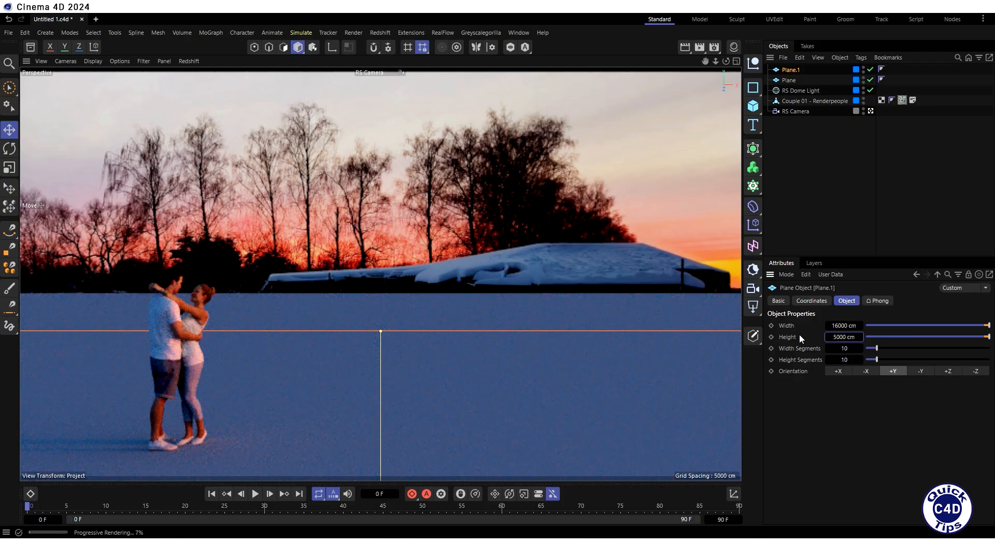
# - Stand the second plane upright with a 90° pitch and raise it to a Y position of 2500 cm
pyautogui.click(805, 301)
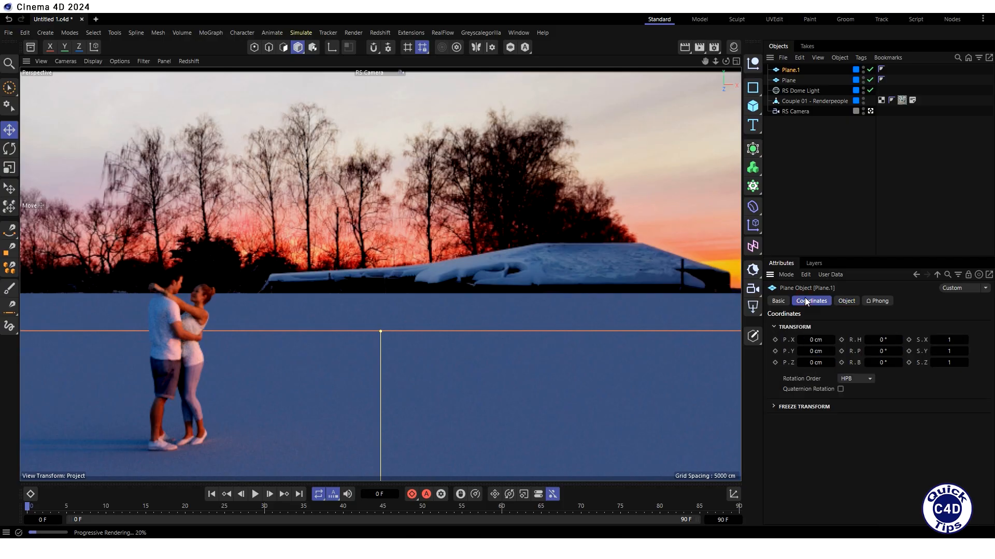
pyautogui.click(880, 351)
pyautogui.write('90')
pyautogui.press('Return')
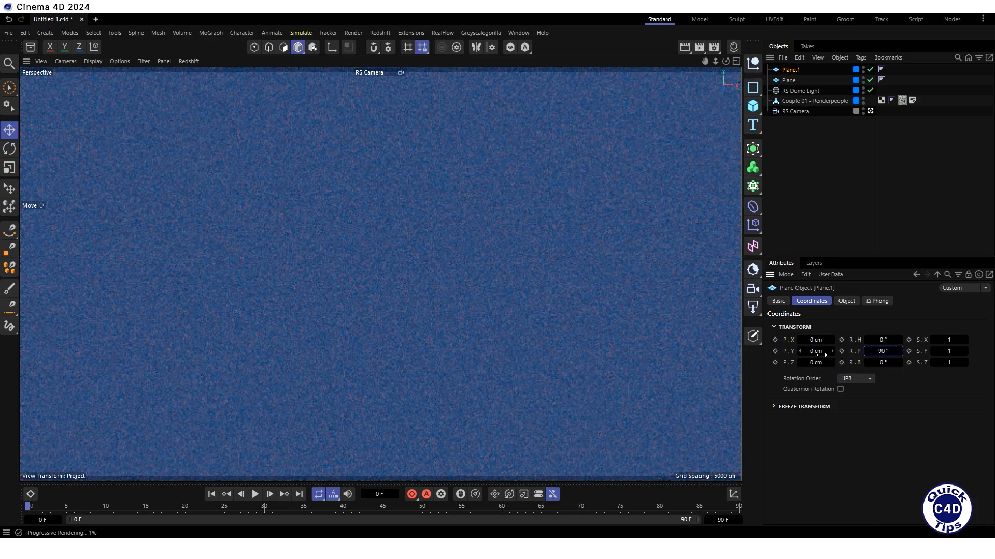
pyautogui.click(815, 351)
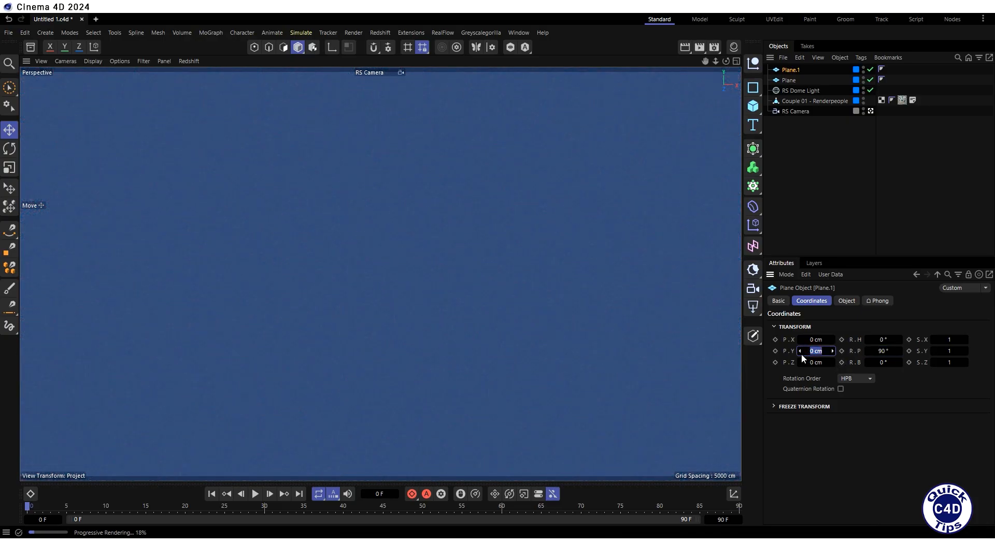
pyautogui.write('2500')
pyautogui.press('Return')
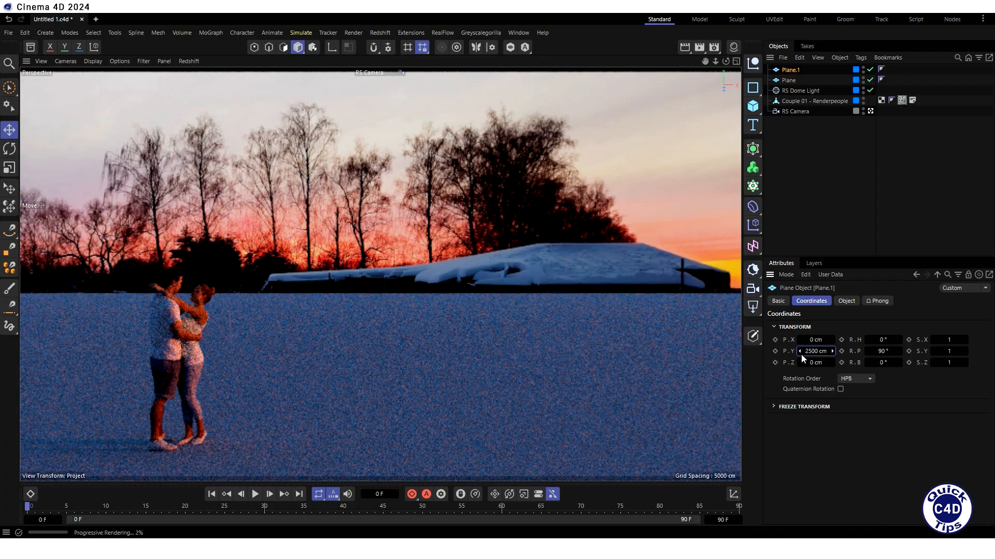
# - Move the upright plane behind the couple by setting its Z position to 15000 cm
pyautogui.click(815, 363)
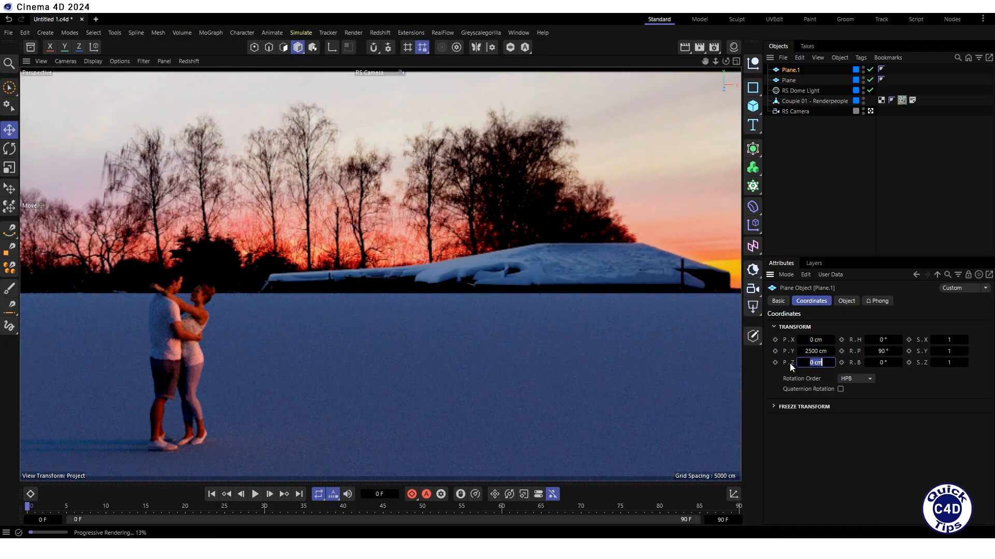
pyautogui.write('15000')
pyautogui.press('Return')
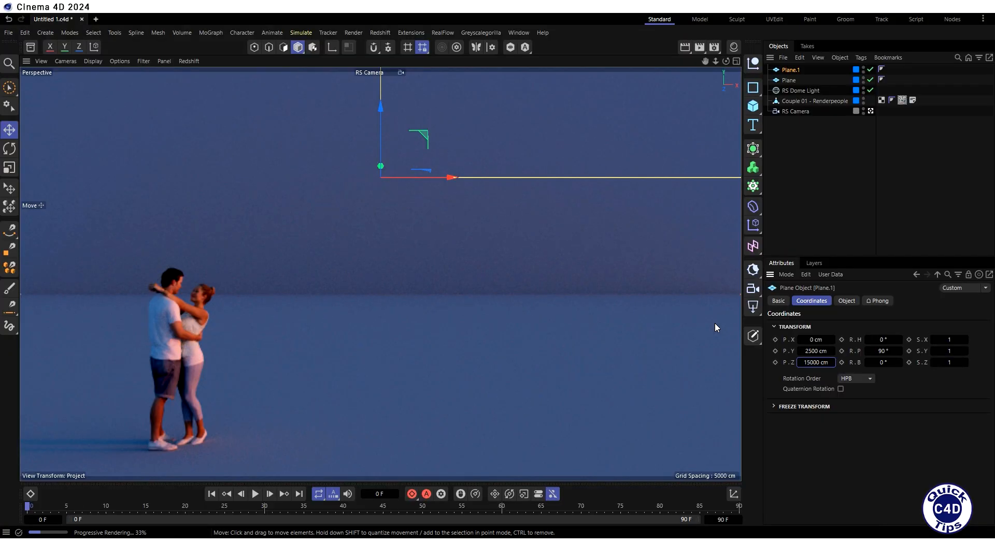
# - Add an RS Object render tag to the ground plane and open the tag's Matte settings
pyautogui.rightClick(789, 82)
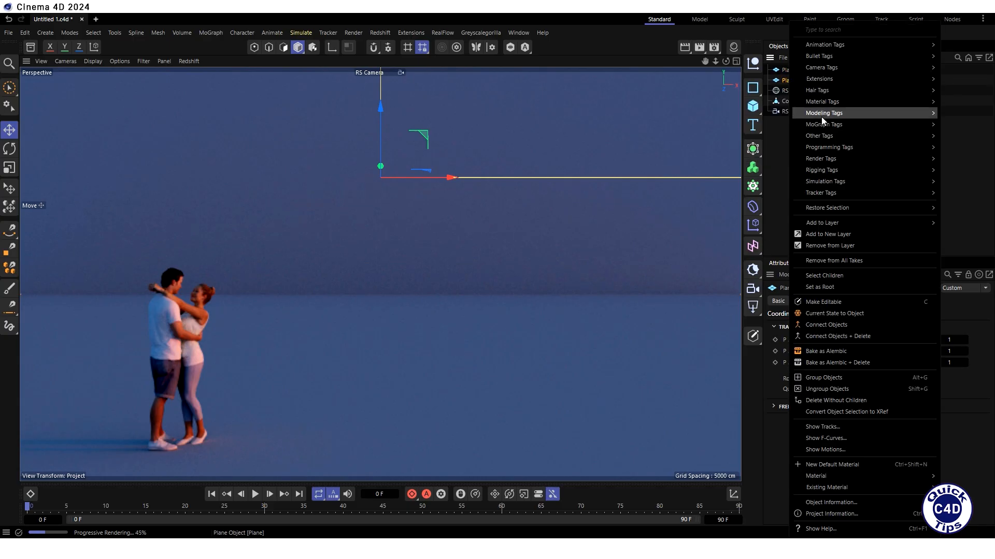
pyautogui.moveTo(825, 160)
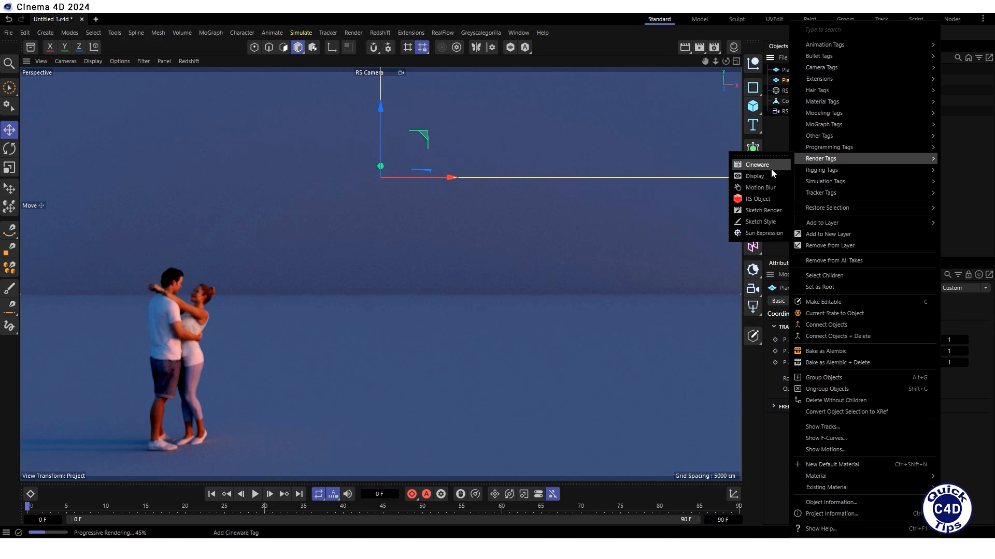
pyautogui.click(760, 200)
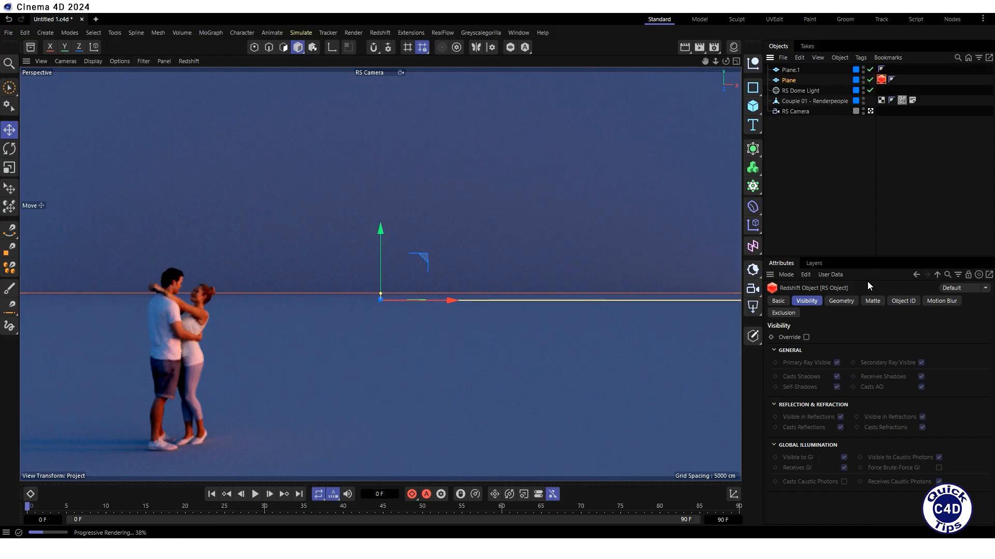
pyautogui.click(871, 301)
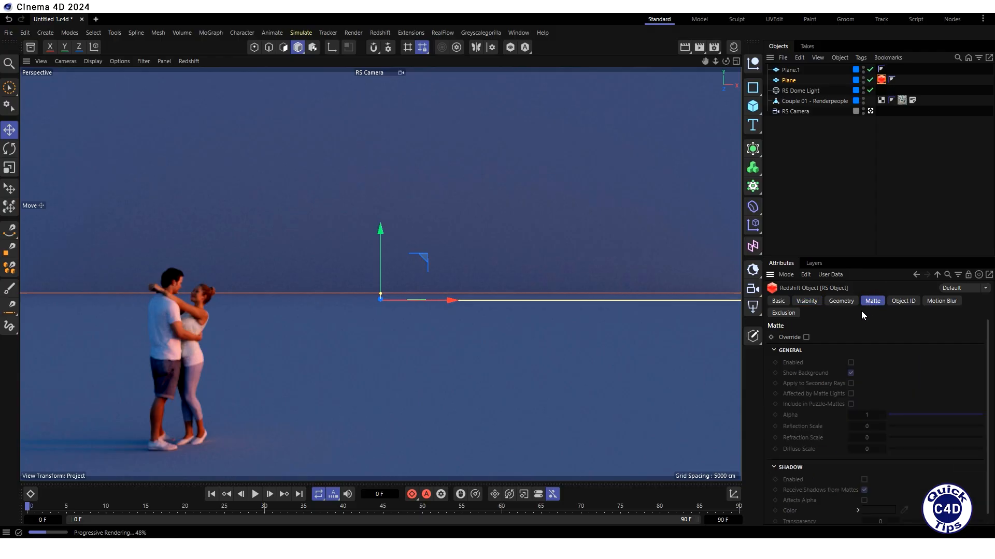
# - Override and enable Matte on the ground plane's RS Object tag, and copy that tag to the upright plane
pyautogui.click(806, 337)
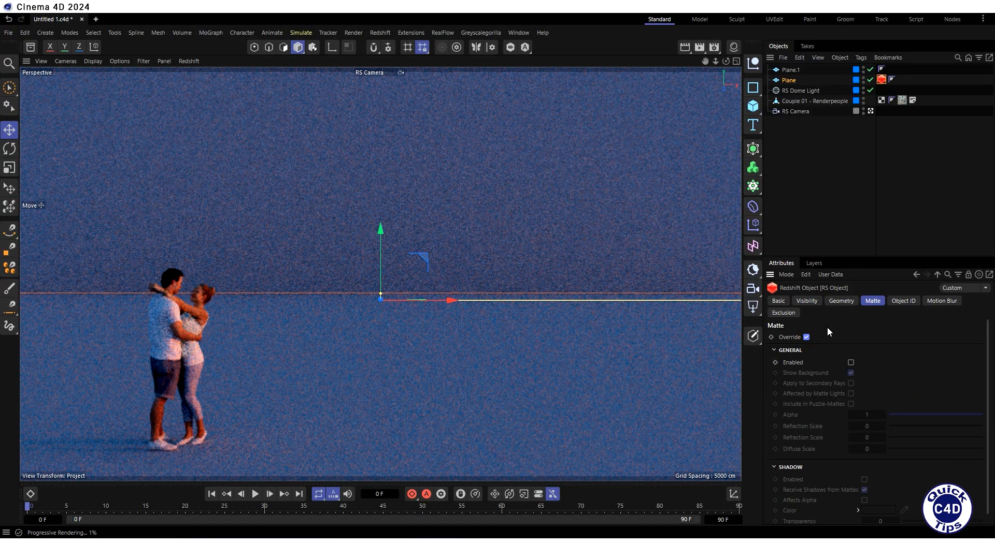
pyautogui.click(850, 363)
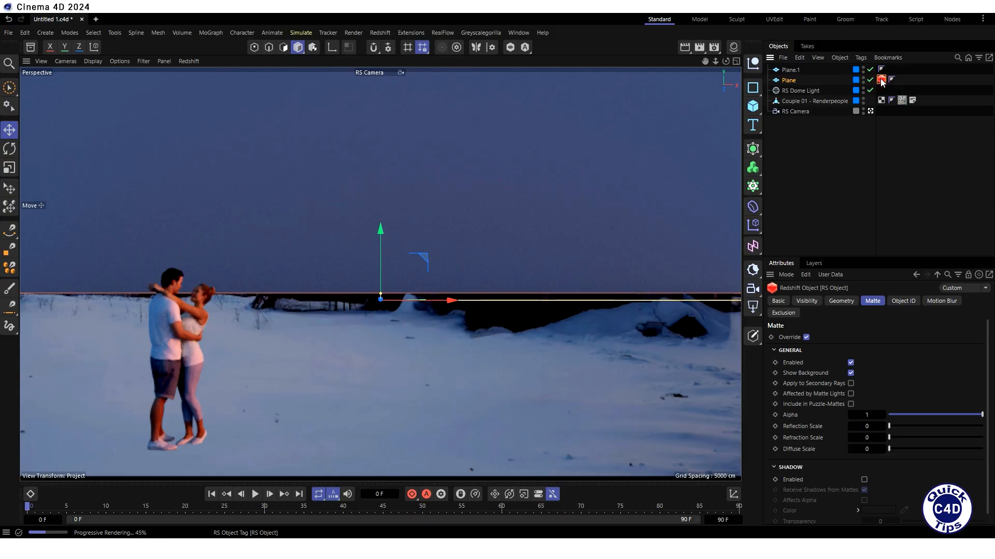
pyautogui.keyDown('ctrl'); pyautogui.moveTo(882, 81); pyautogui.dragTo(880, 70); pyautogui.keyUp('ctrl')
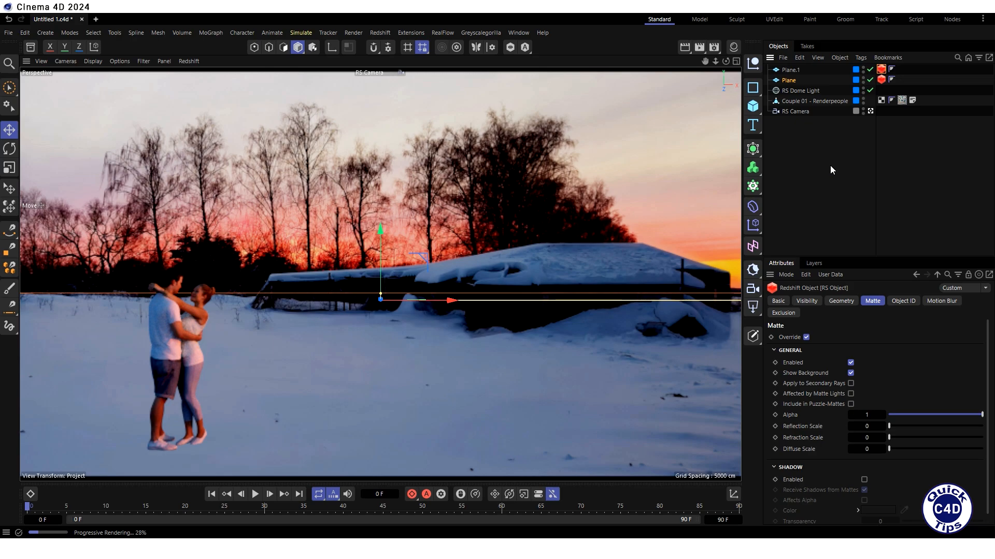
# - Add a Redshift RS Environment object to the scene
pyautogui.click(381, 32)
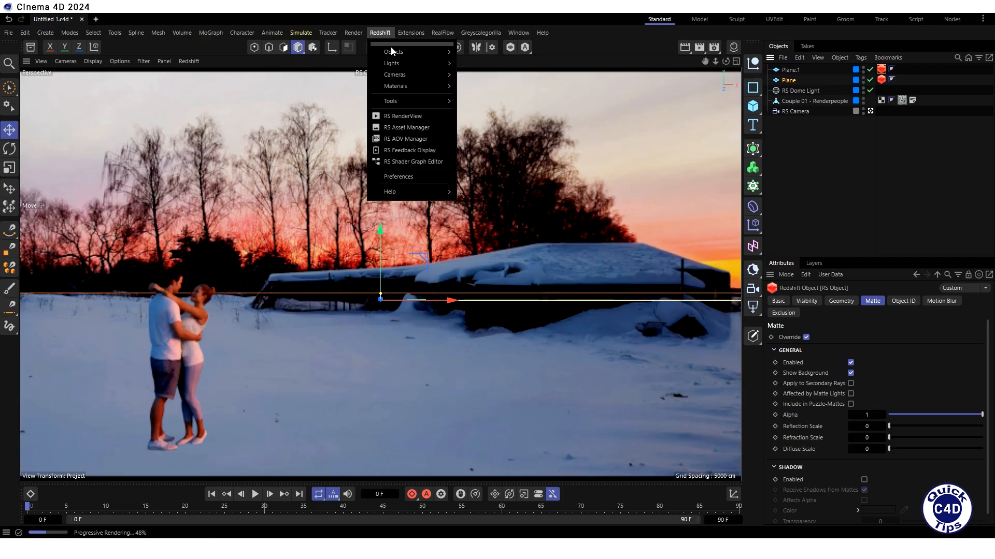
pyautogui.moveTo(394, 51)
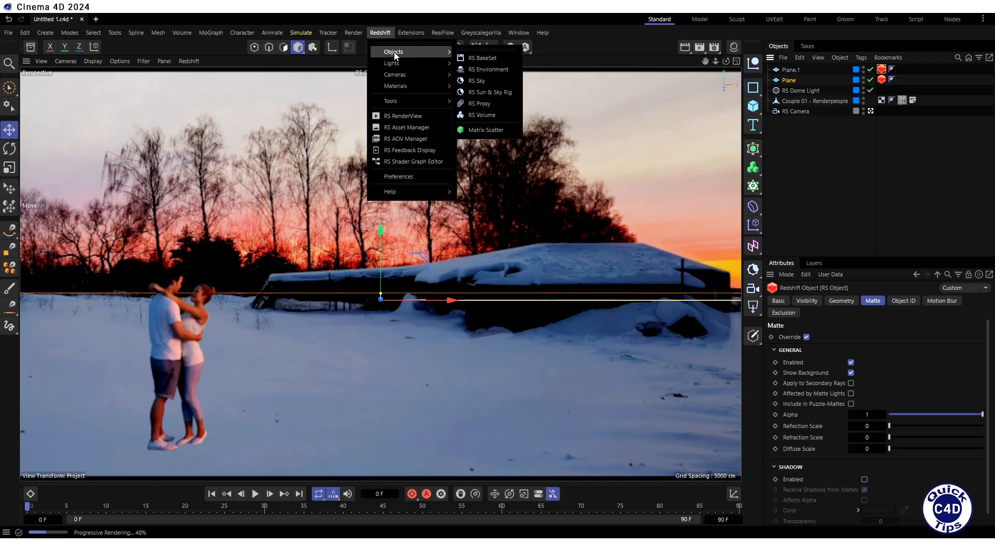
pyautogui.click(480, 70)
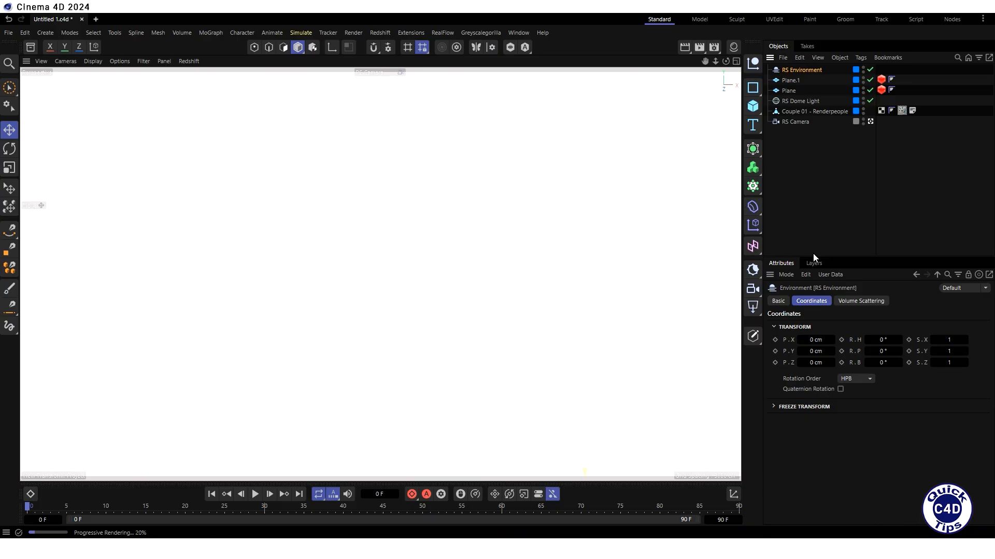
# - Set the RS Environment's volume Scattering to 0.005 and Attenuation to 0.005
pyautogui.click(852, 301)
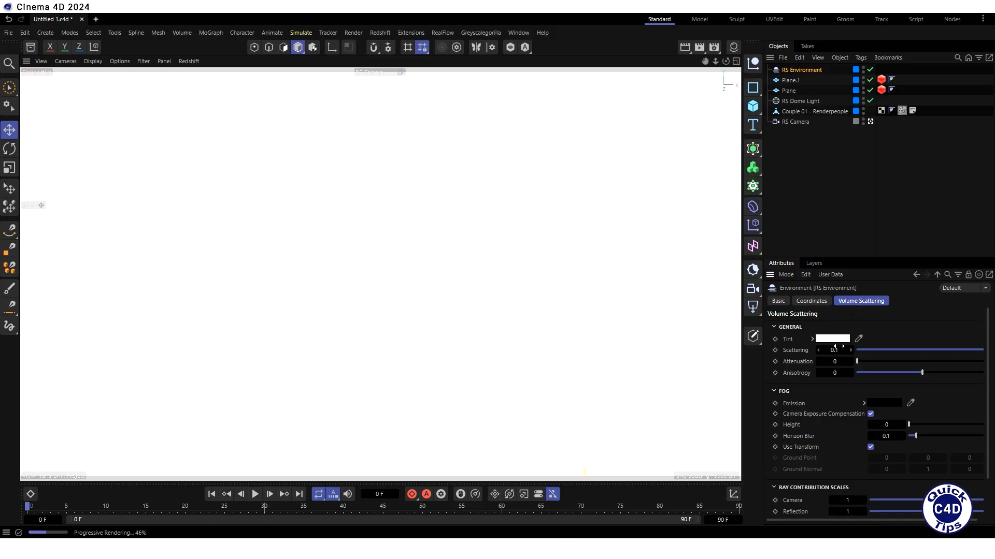
pyautogui.click(834, 350)
pyautogui.write('0.005')
pyautogui.press('Return')
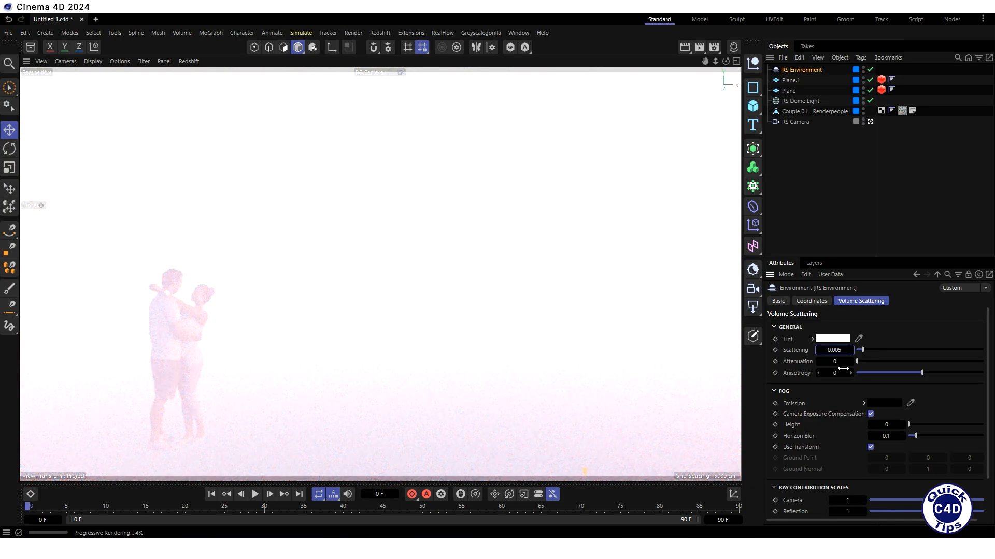
pyautogui.press('Tab')
pyautogui.write('0.005')
pyautogui.press('Return')
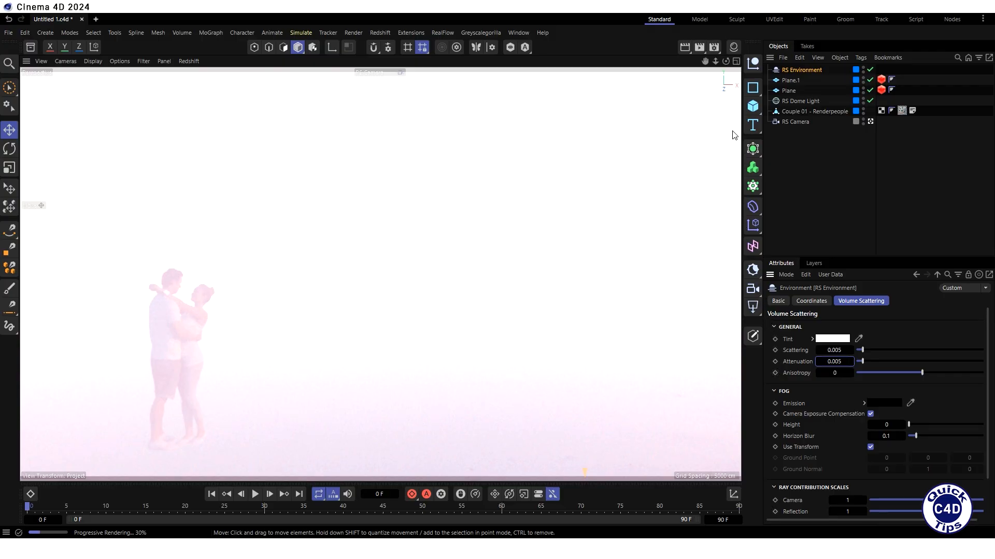
# - Show the material manager and create a new Redshift Volume material
pyautogui.click(733, 47)
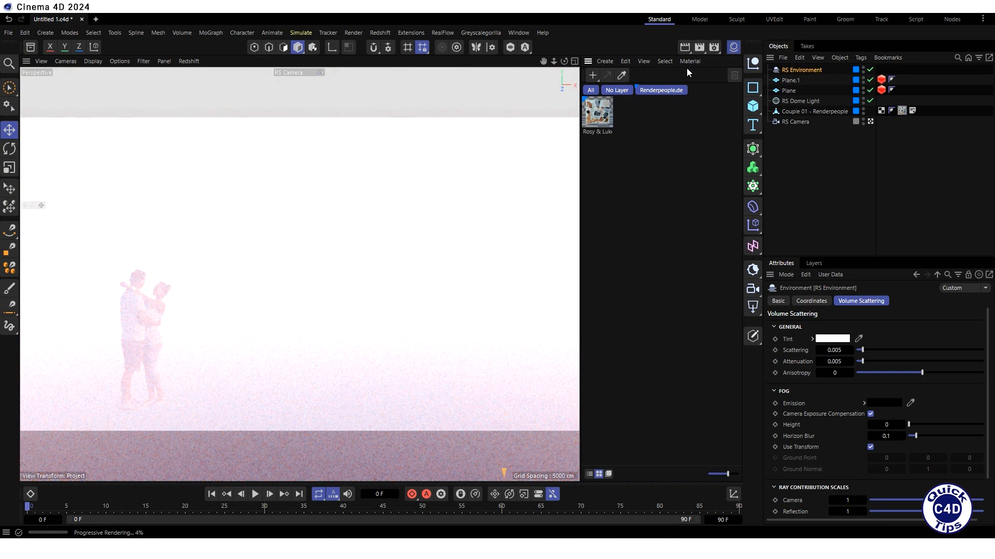
pyautogui.click(605, 61)
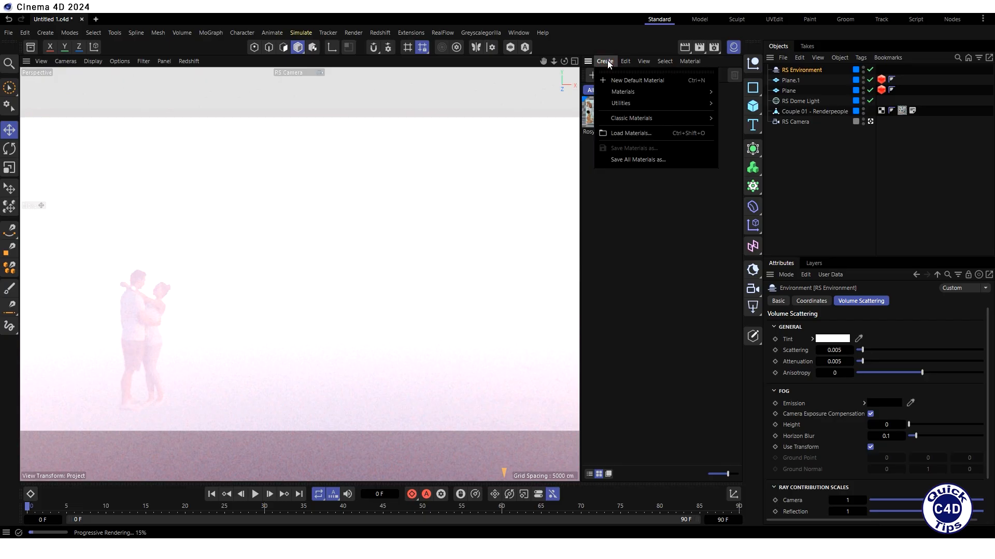
pyautogui.moveTo(637, 91)
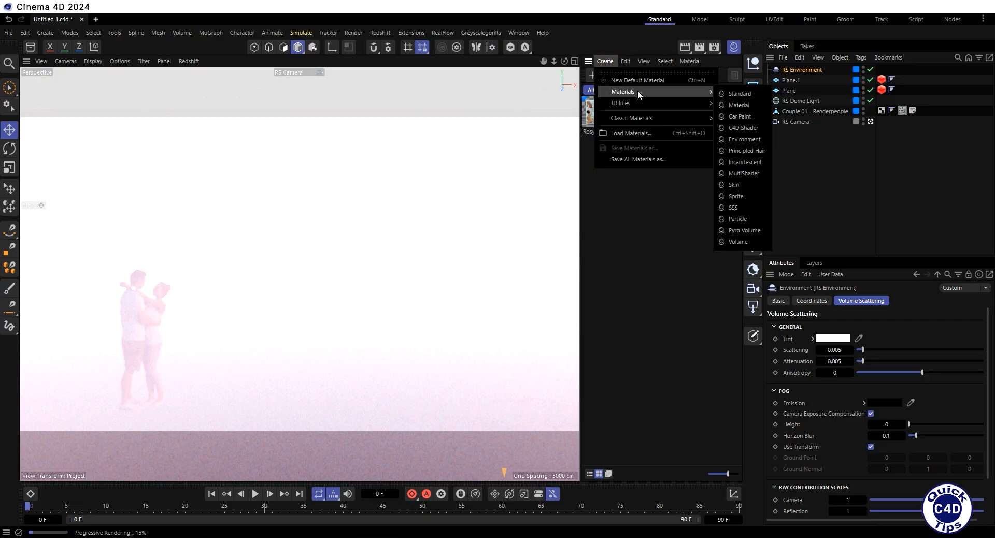
pyautogui.click(731, 241)
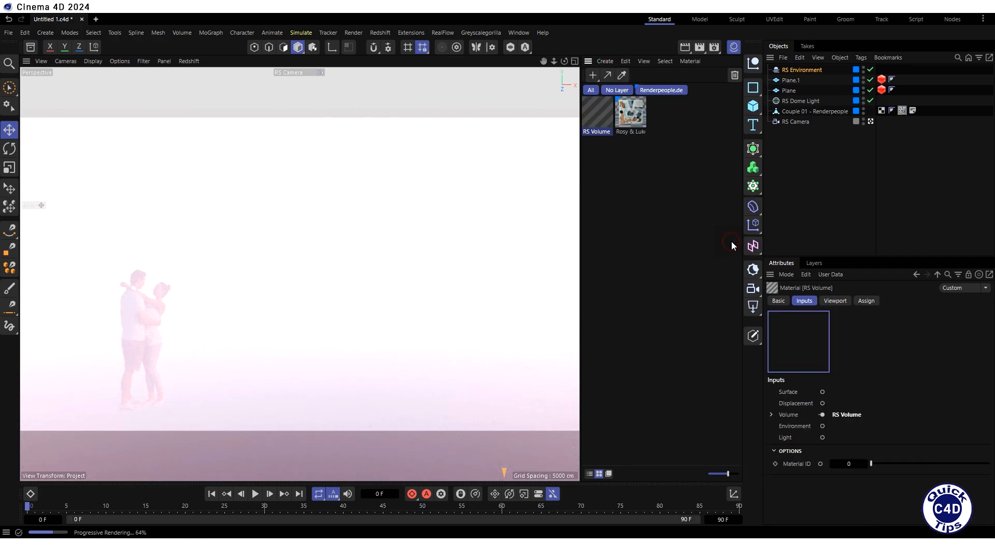
# - Open the RS Volume material's node graph and delete its RS Volume node
pyautogui.doubleClick(598, 111)
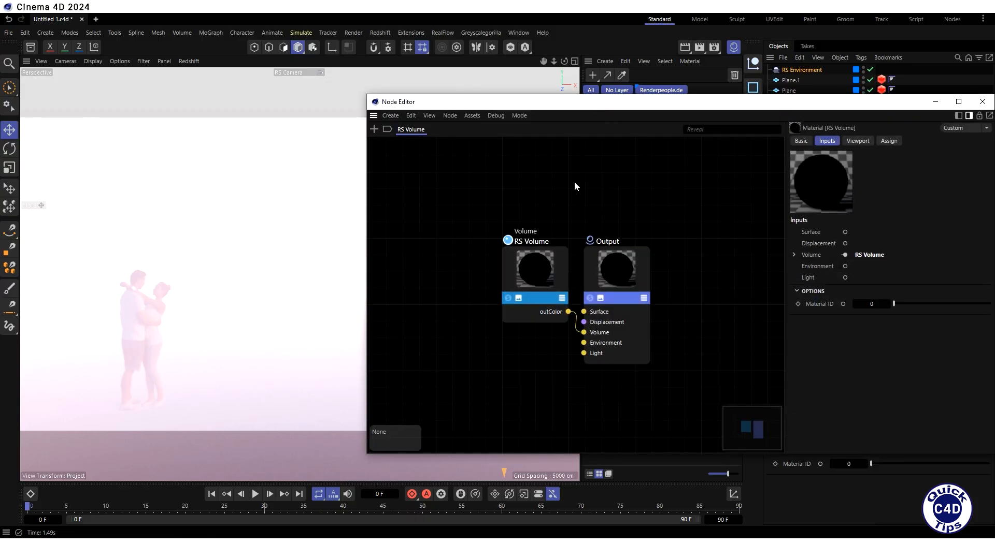
pyautogui.click(539, 263)
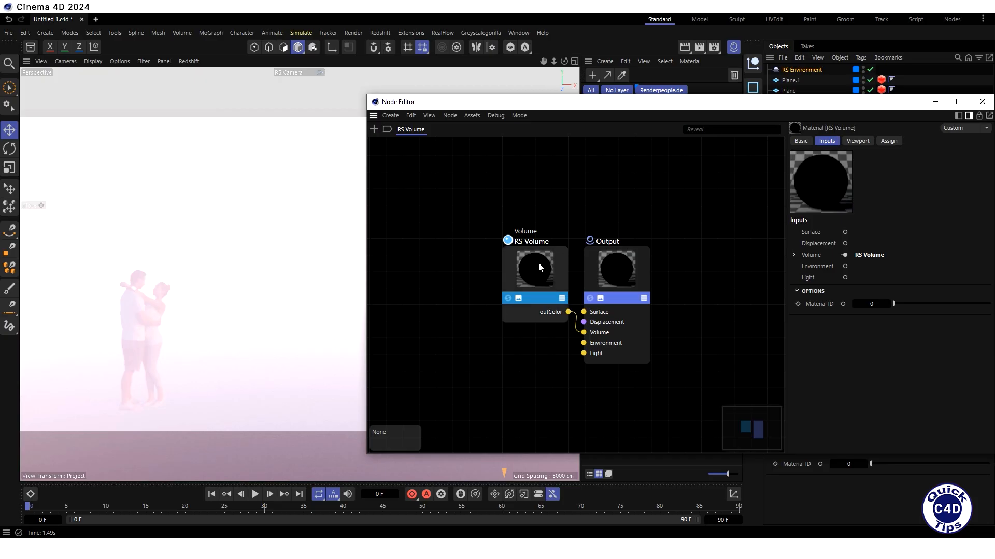
pyautogui.press('Delete')
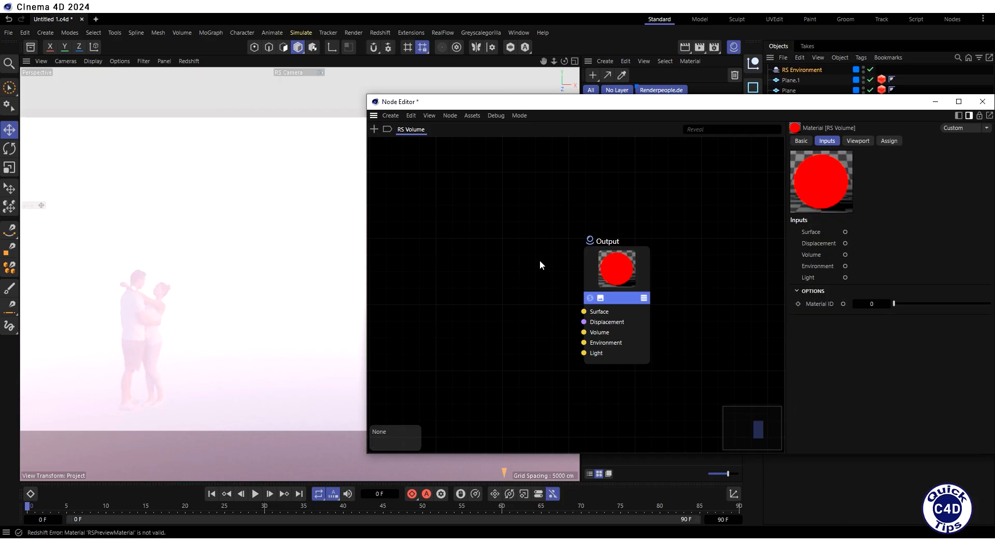
# - Add a Maxon Noise node beside the Output node and connect its outColor to the Output's Volume input
pyautogui.click(374, 130)
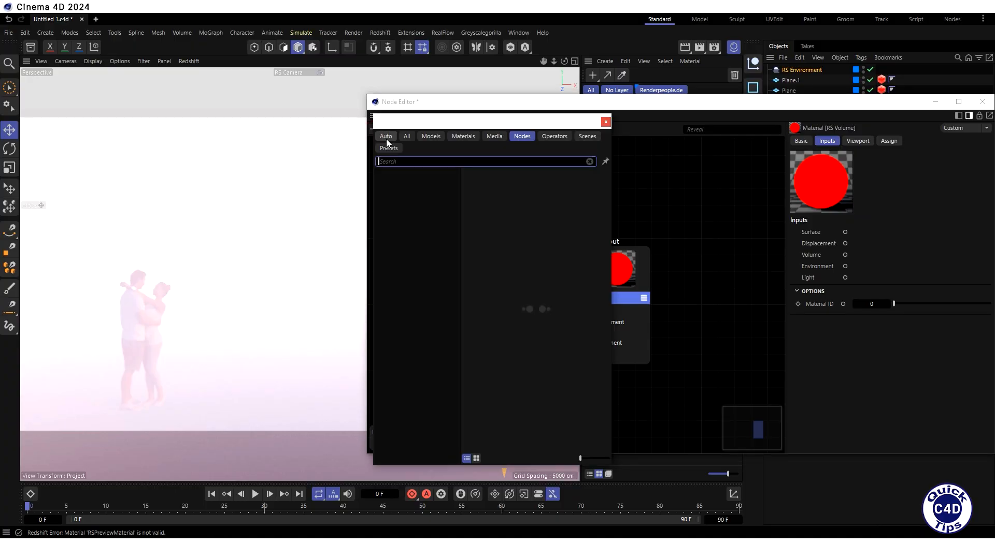
pyautogui.write('ma')
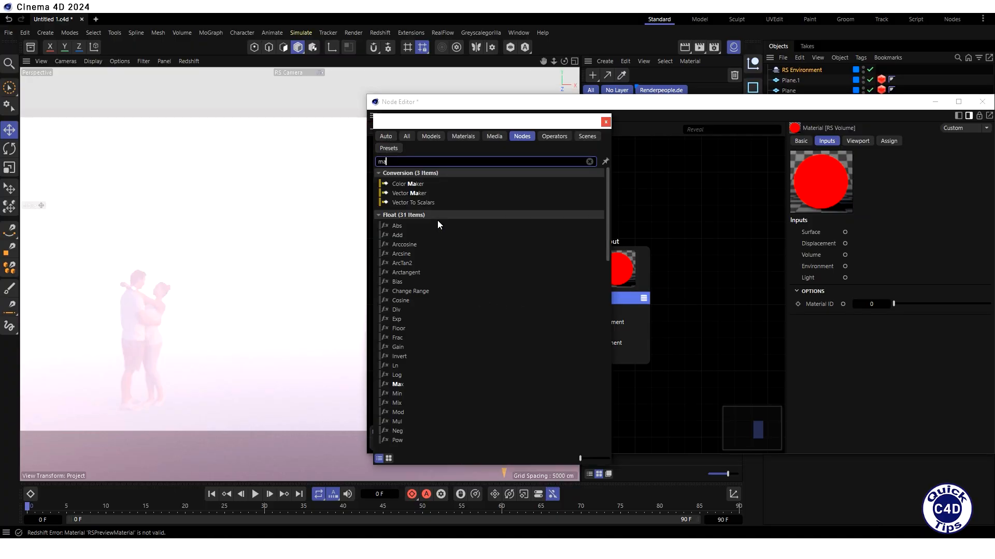
pyautogui.write('xon n')
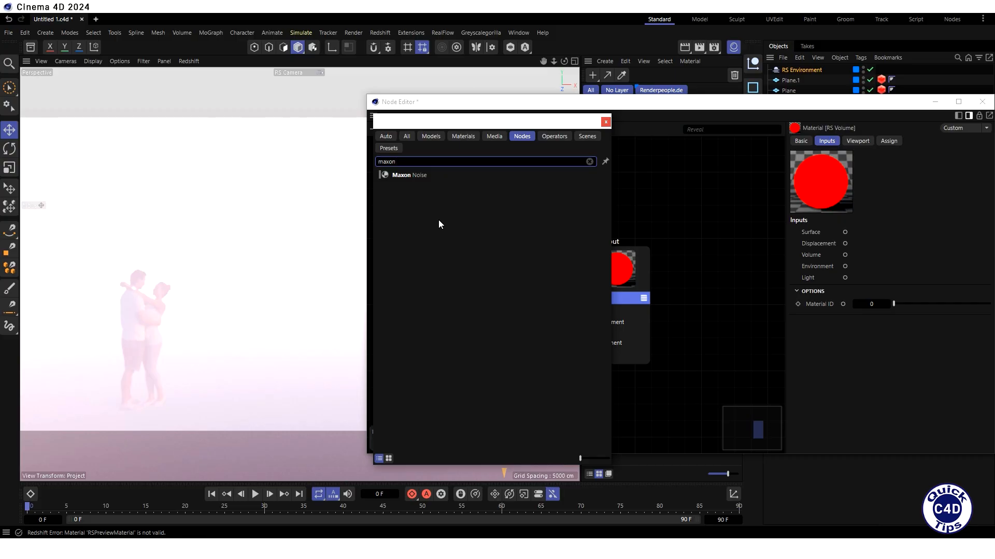
pyautogui.click(455, 125)
pyautogui.moveTo(456, 127); pyautogui.dragTo(199, 108)
pyautogui.moveTo(154, 156); pyautogui.dragTo(422, 287)
pyautogui.click(349, 102)
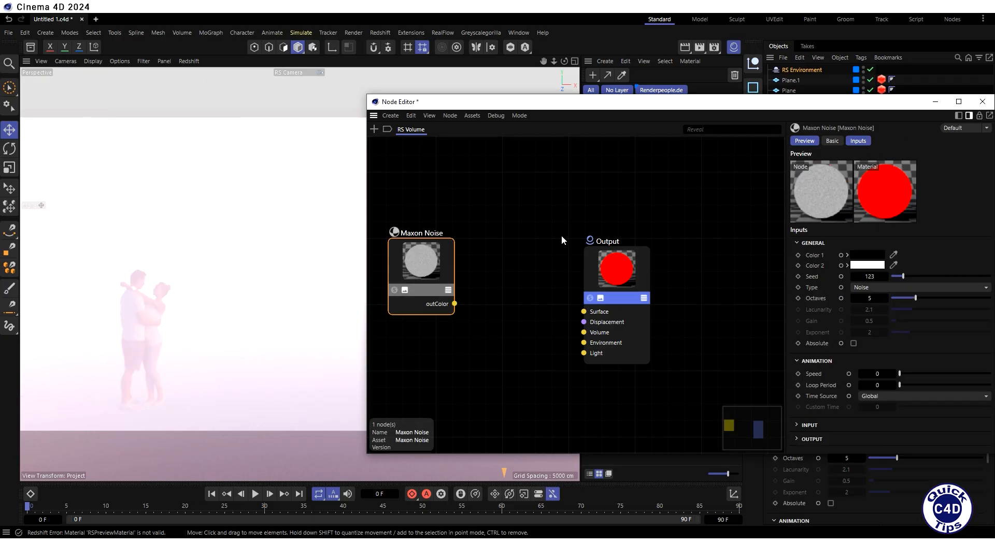
pyautogui.moveTo(614, 278); pyautogui.dragTo(522, 266)
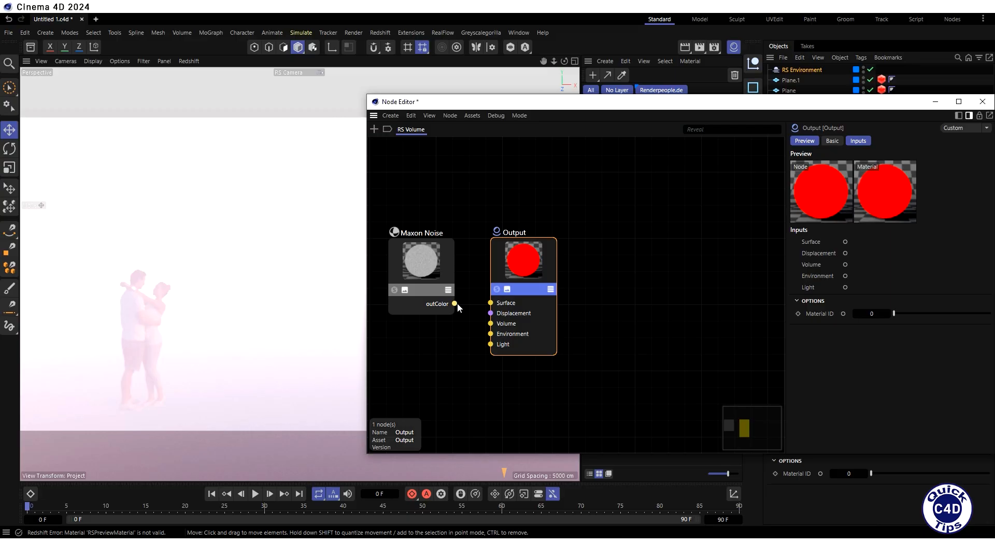
pyautogui.moveTo(454, 304); pyautogui.dragTo(494, 327)
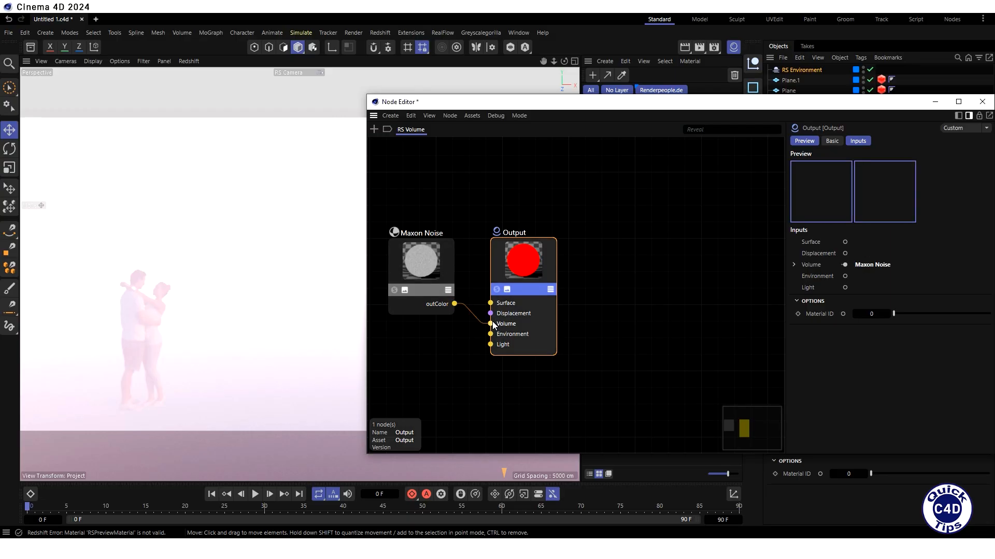
# - Narrow the Node Editor window to uncover the viewport and assign the RS Volume material to the RS Environment object
pyautogui.moveTo(366, 279); pyautogui.dragTo(581, 277)
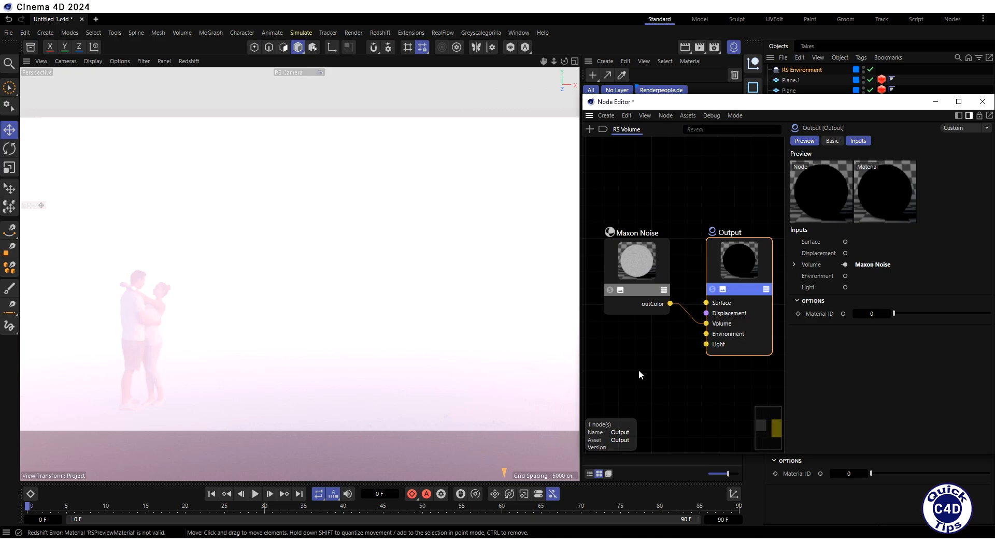
pyautogui.moveTo(726, 102); pyautogui.dragTo(724, 161)
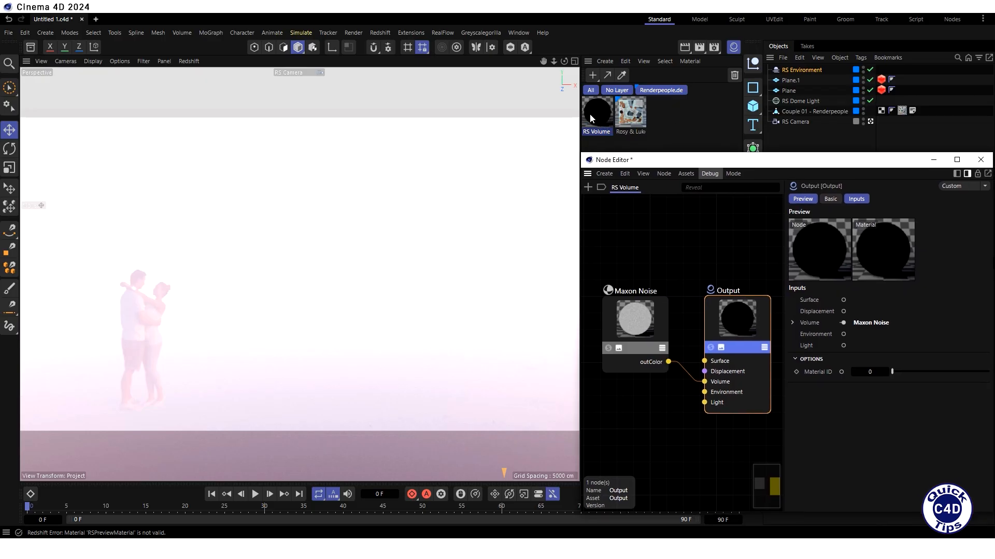
pyautogui.moveTo(590, 115); pyautogui.dragTo(807, 69)
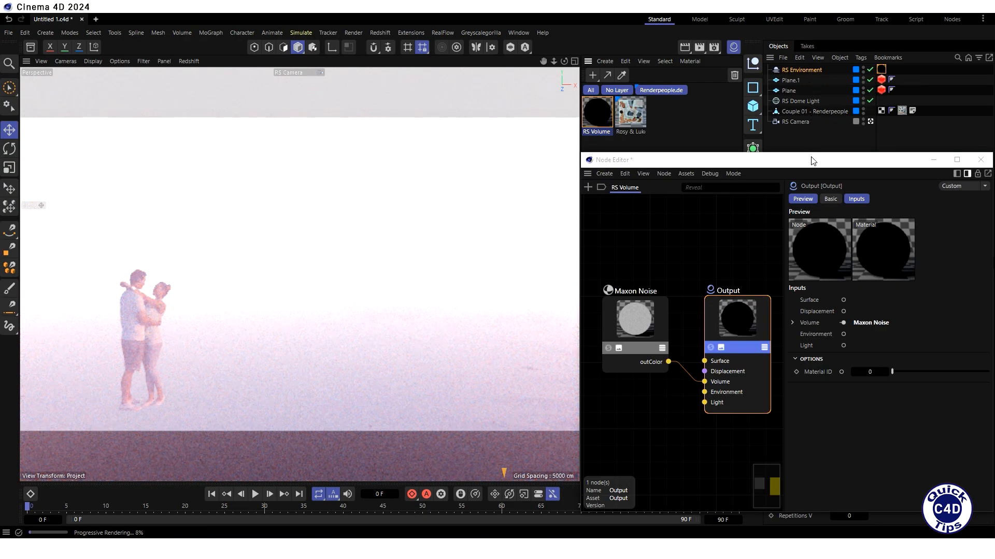
pyautogui.moveTo(812, 160); pyautogui.dragTo(810, 96)
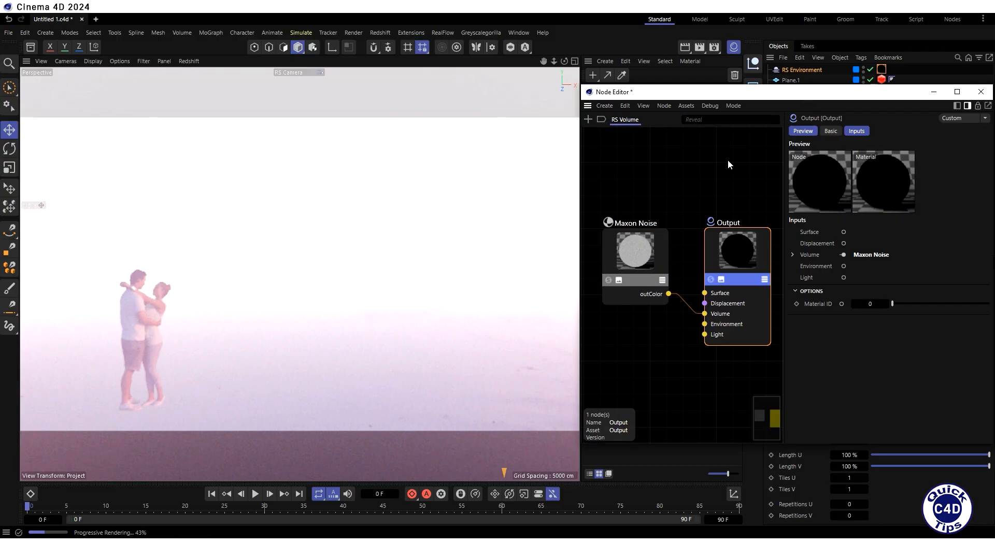
# - Set the Maxon Noise node's type to Fire and its animation Speed to 0.4
pyautogui.click(647, 244)
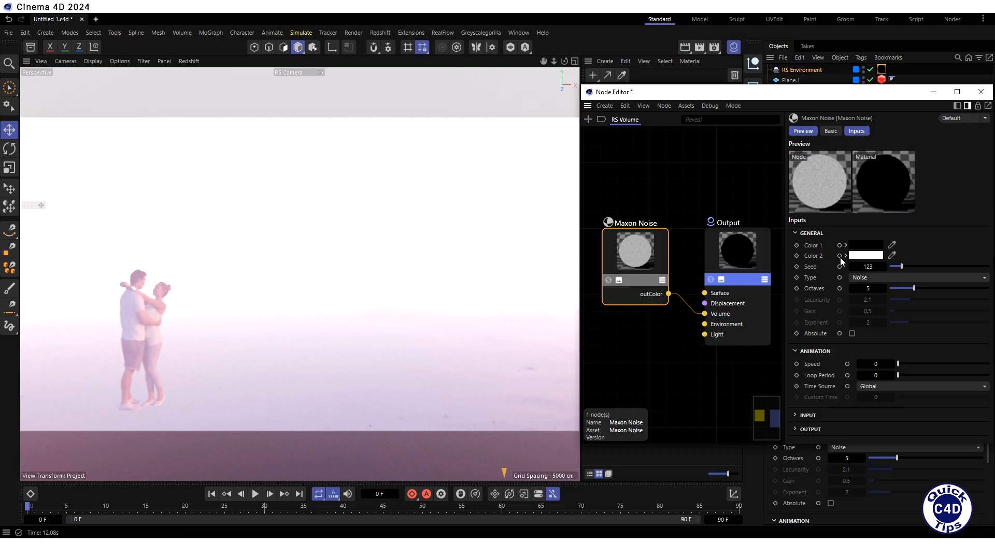
pyautogui.click(880, 278)
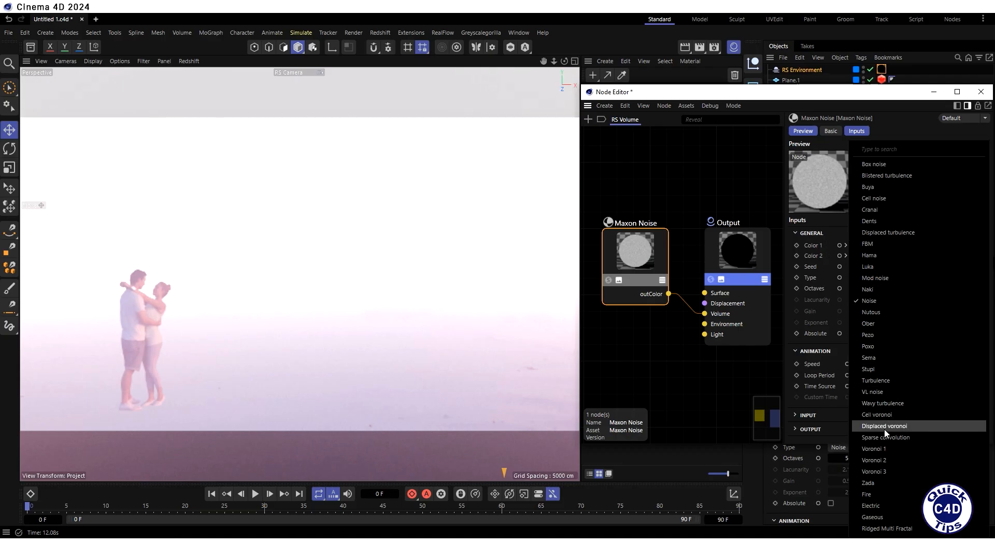
pyautogui.click(882, 494)
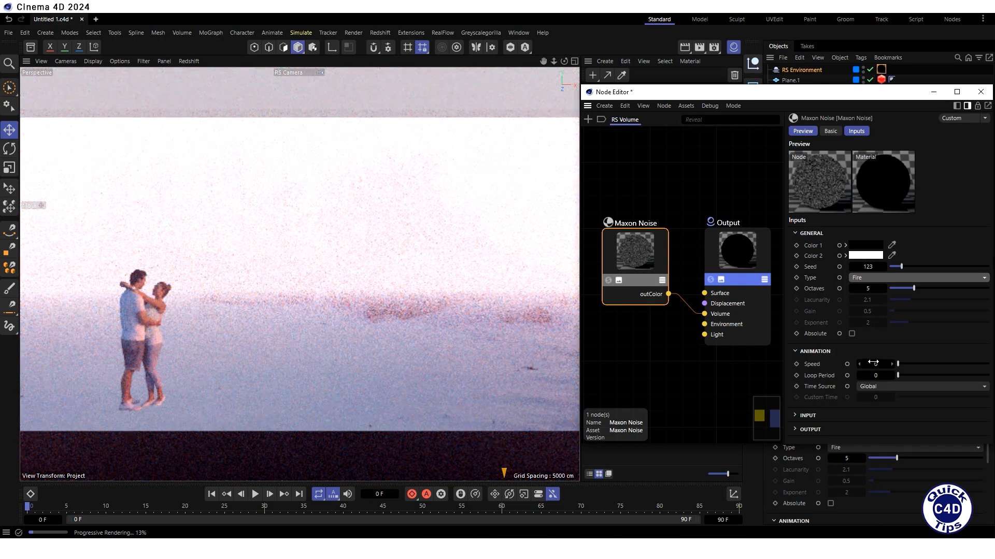
pyautogui.click(873, 364)
pyautogui.write('0.4')
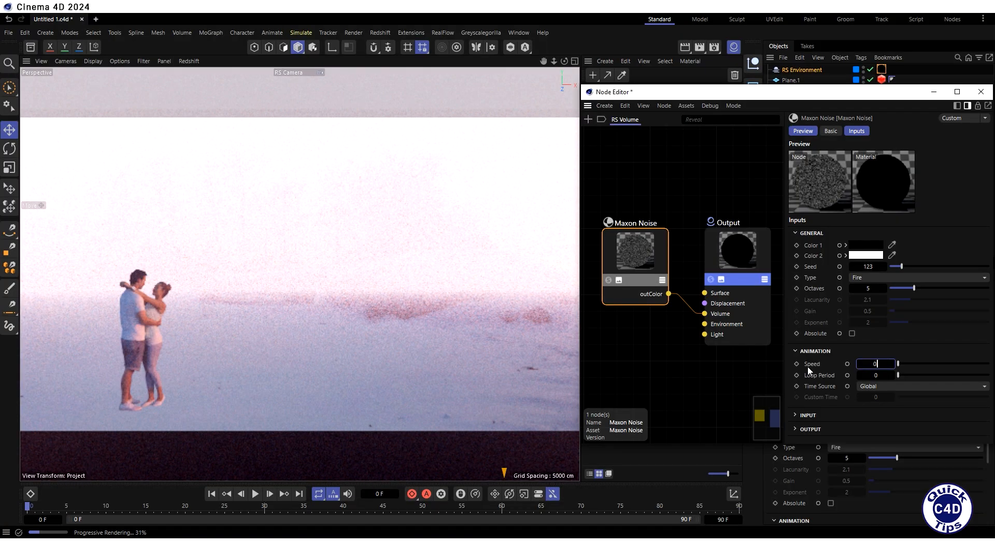
pyautogui.press('Return')
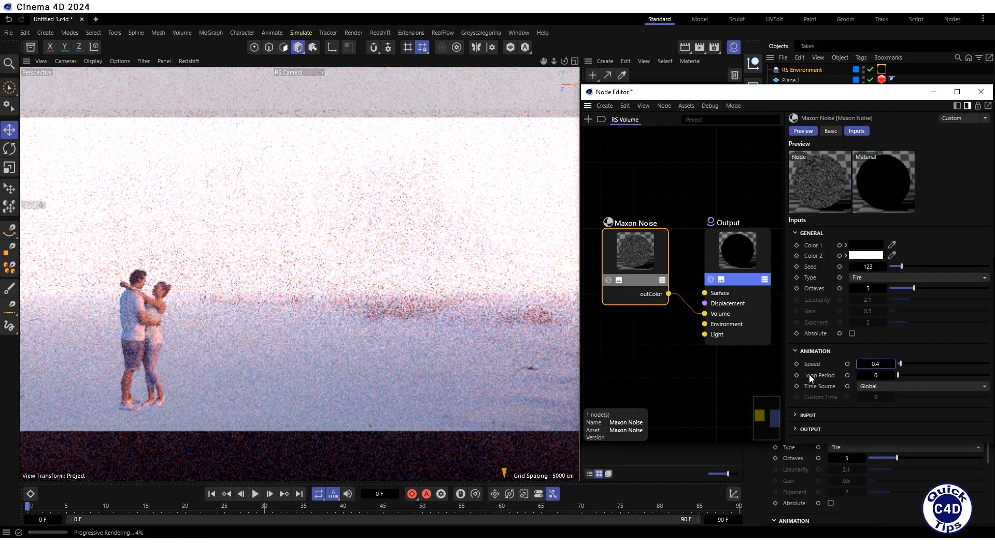
# - Set the Maxon Noise node's input Overall Scale to 350
pyautogui.click(798, 415)
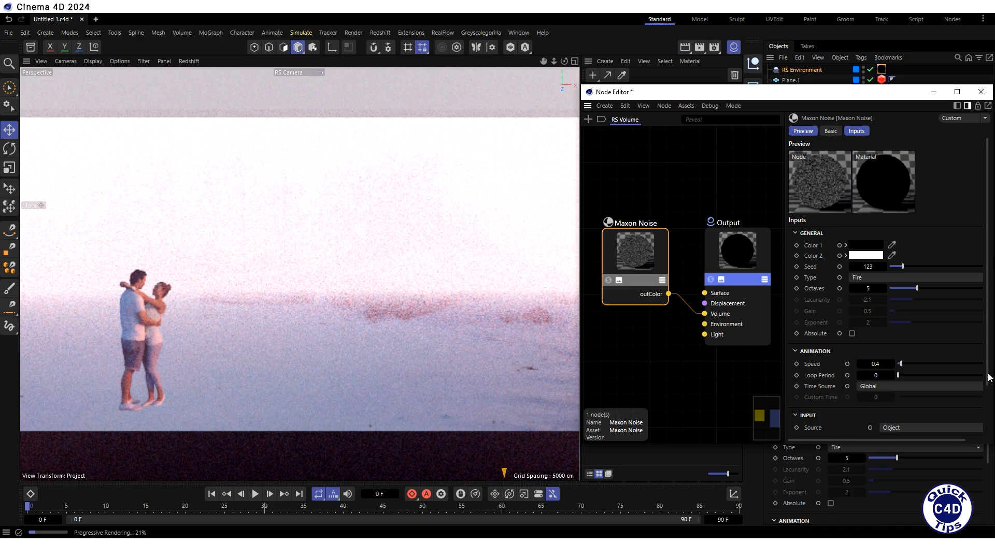
pyautogui.scroll(-3, 986, 379)
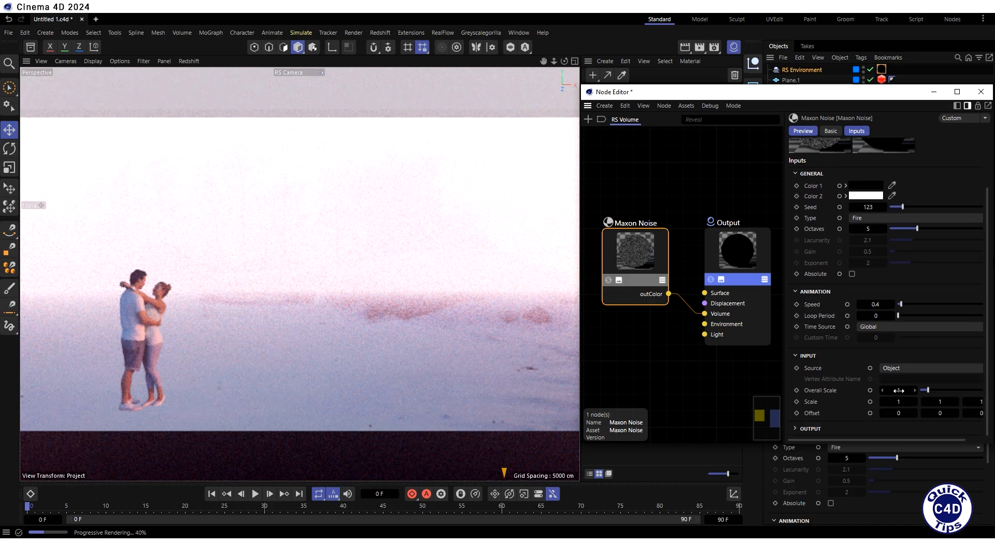
pyautogui.click(895, 391)
pyautogui.write('350')
pyautogui.press('Return')
# - Set the Maxon Noise node's output Low Clip to 0.55 and High Clip to 0.7
pyautogui.click(798, 429)
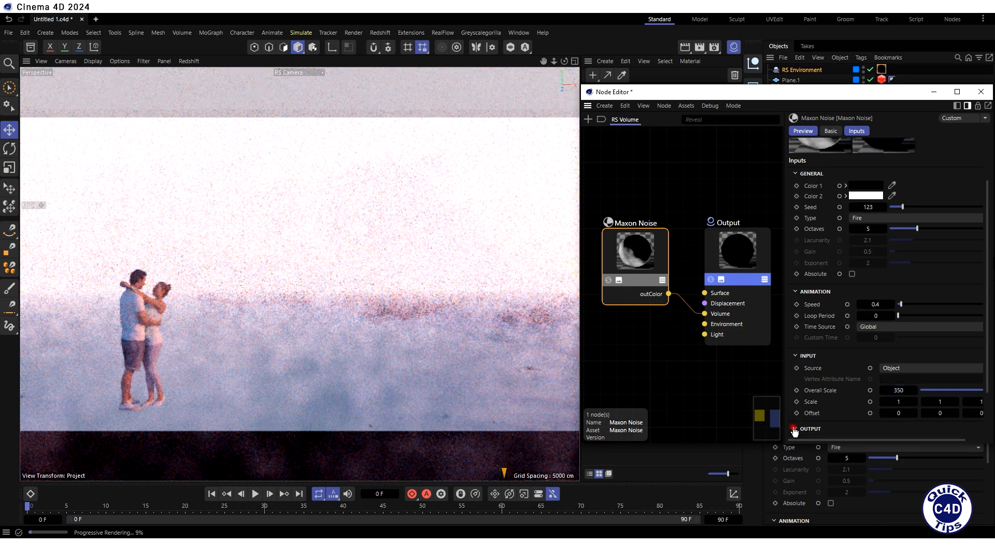
pyautogui.scroll(-3, 986, 355)
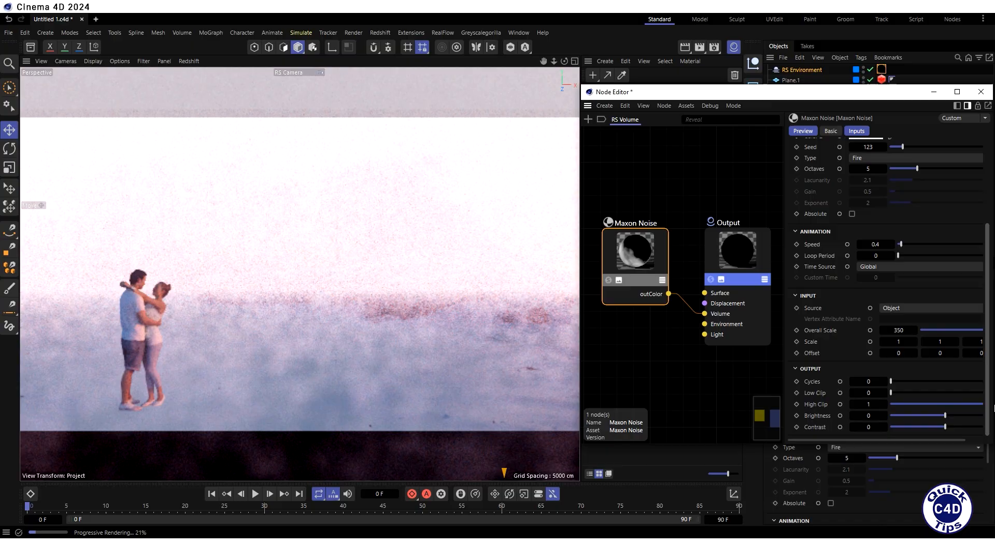
pyautogui.click(868, 393)
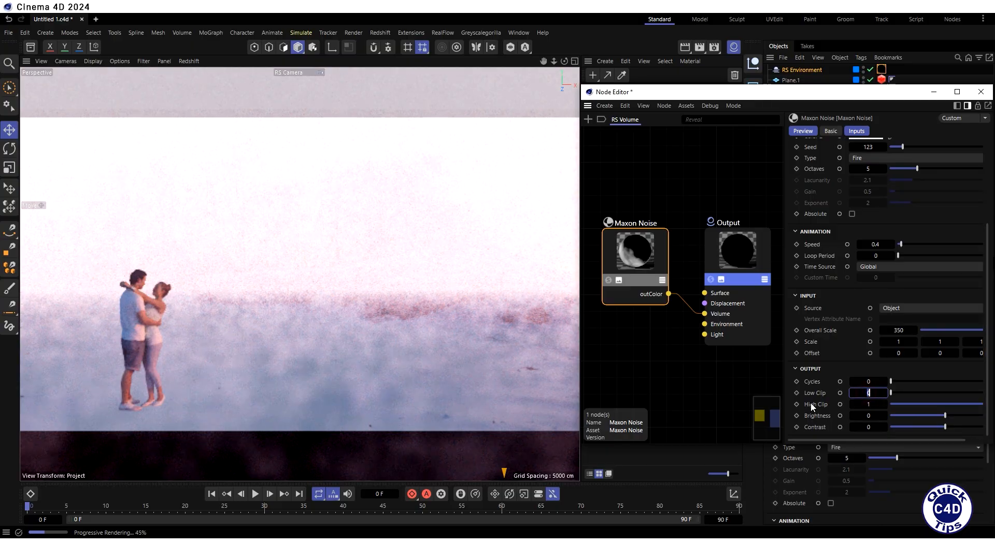
pyautogui.write('0.55')
pyautogui.press('Return')
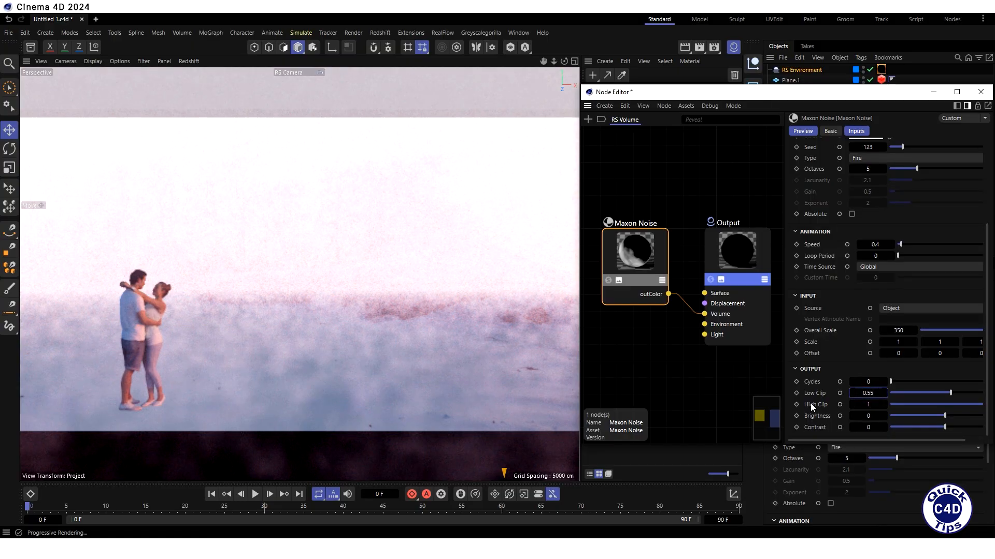
pyautogui.press('Tab')
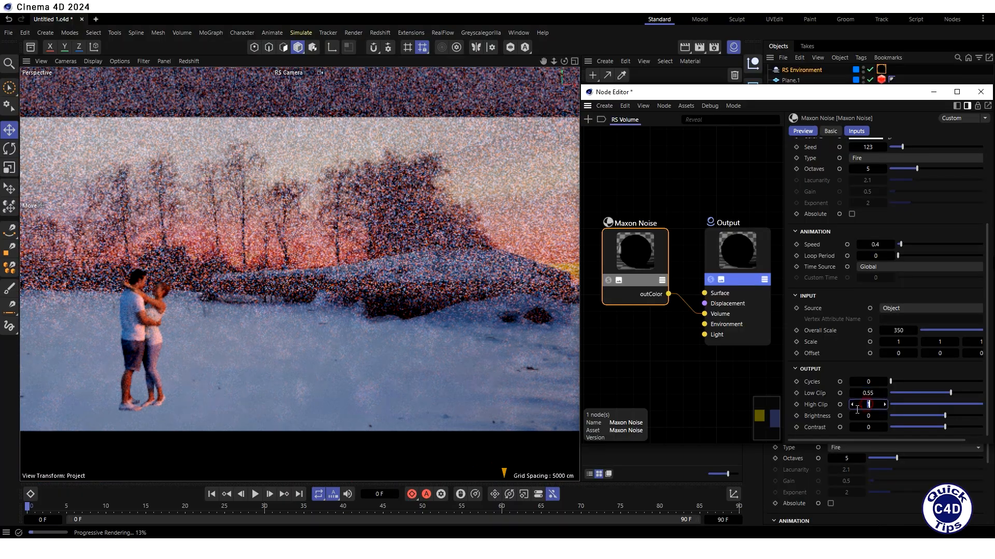
pyautogui.write('0.7')
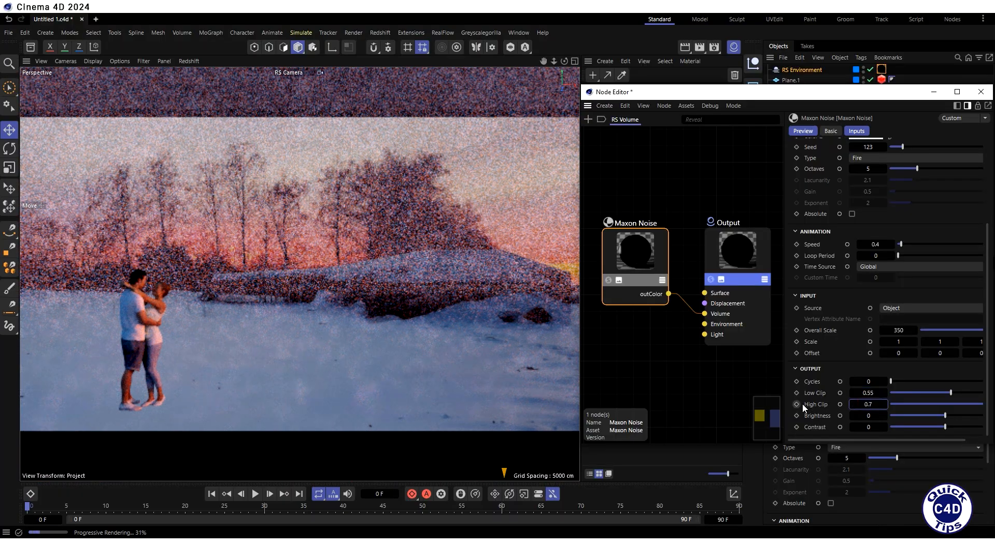
pyautogui.press('Return')
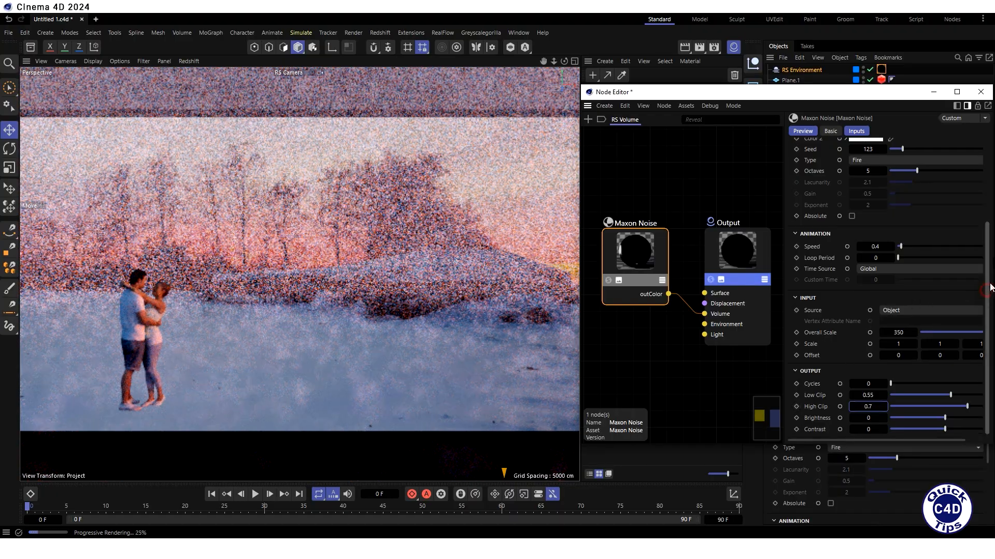
# - Tint the Maxon Noise node's Color 2 light cyan by lowering its red value to about 159
pyautogui.scroll(5, 987, 290)
pyautogui.click(870, 229)
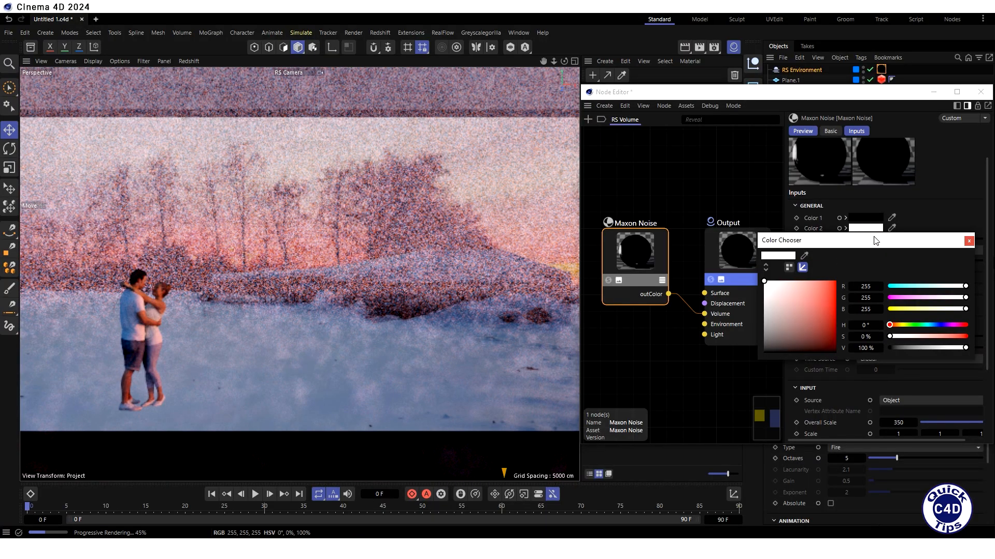
pyautogui.moveTo(966, 289); pyautogui.dragTo(939, 287)
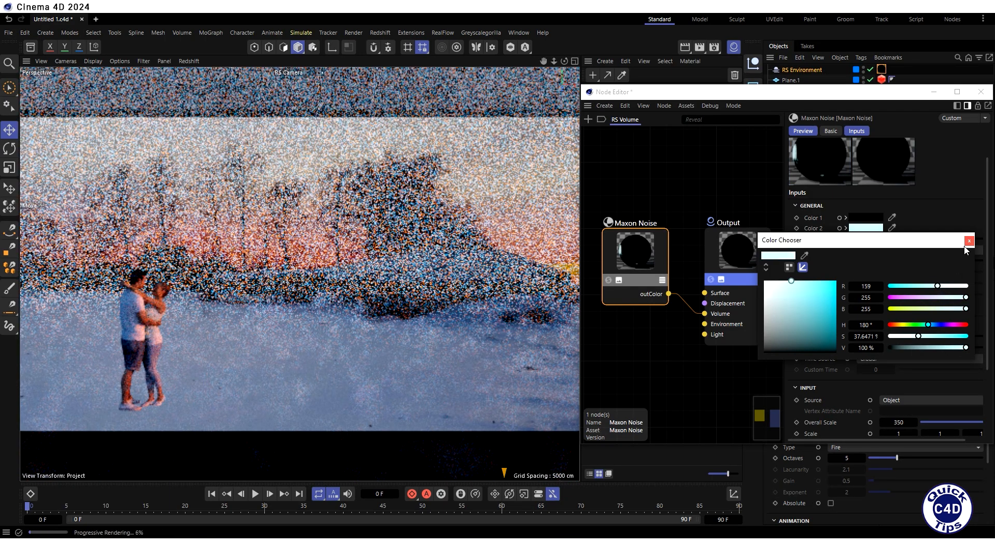
pyautogui.click(968, 241)
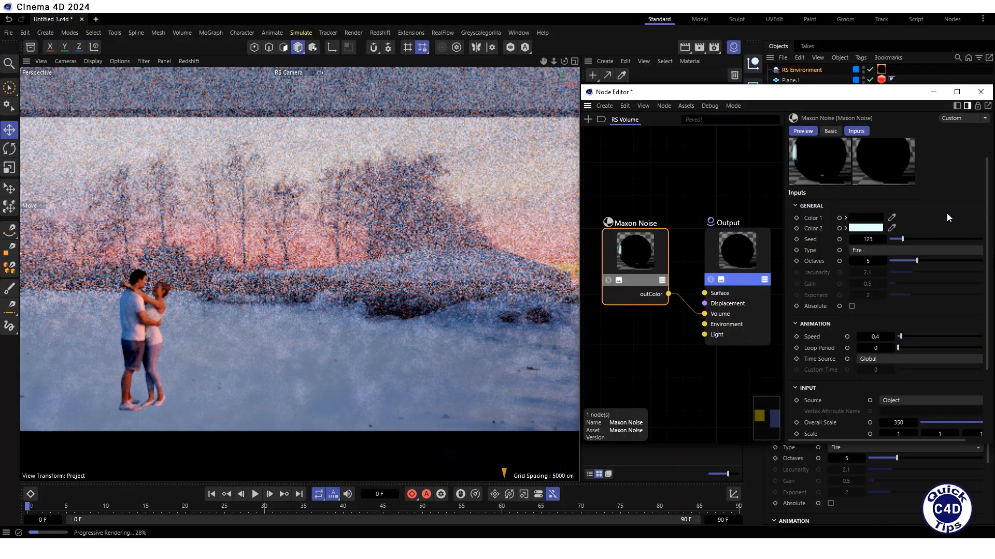
# - Close the Node Editor and hide the Material Manager to enlarge the viewport
pyautogui.click(981, 91)
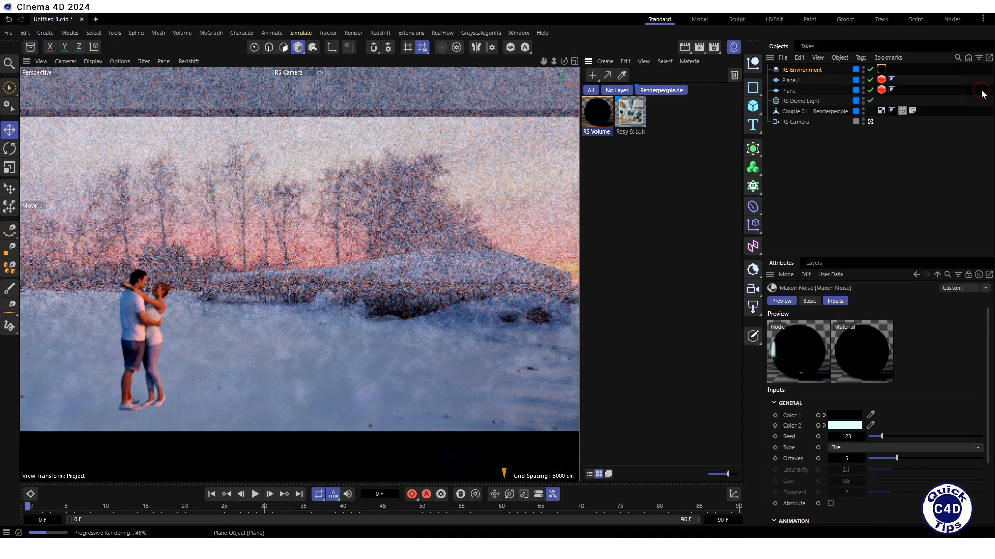
pyautogui.click(733, 47)
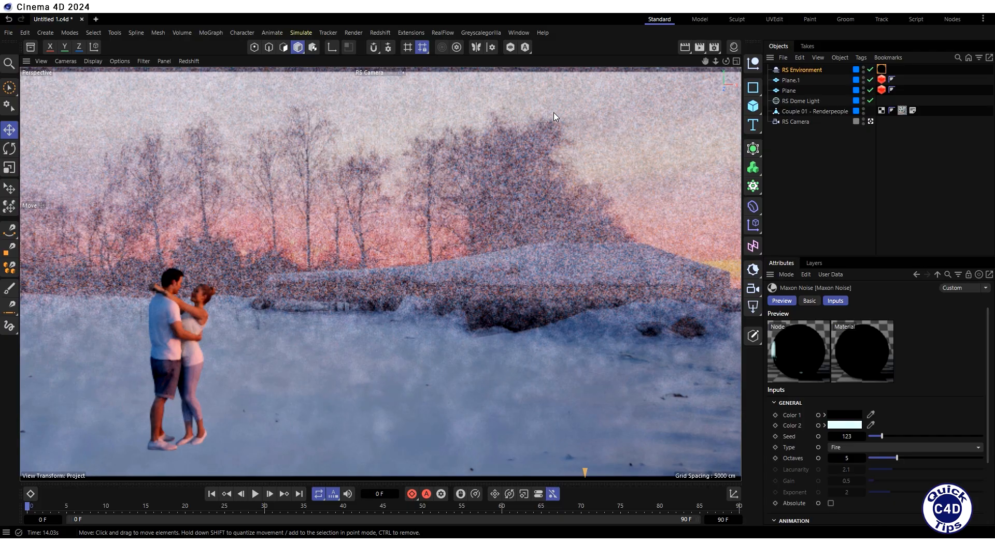
# - Stop the Redshift IPR in the viewport and hide Plane and Plane.1 from the editor view
pyautogui.click(188, 62)
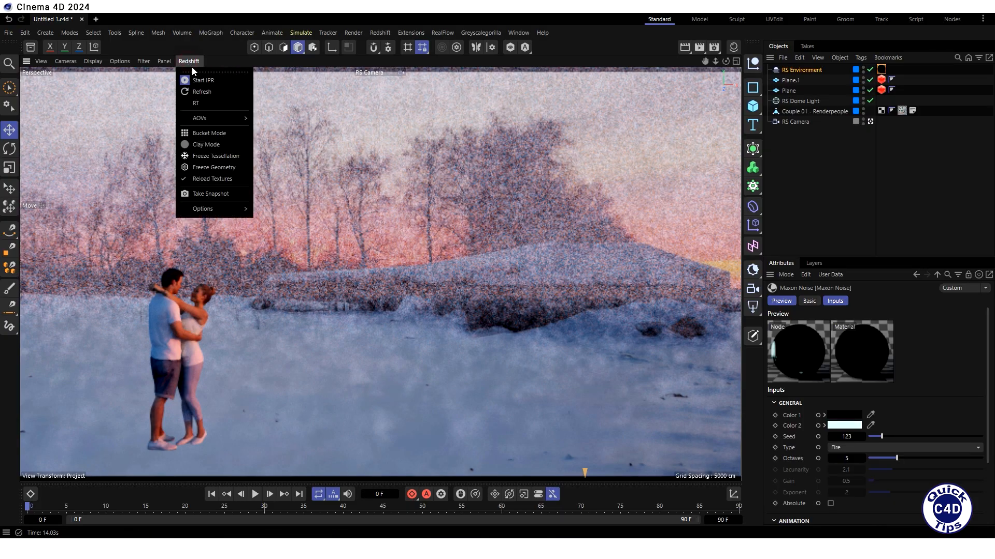
pyautogui.click(201, 81)
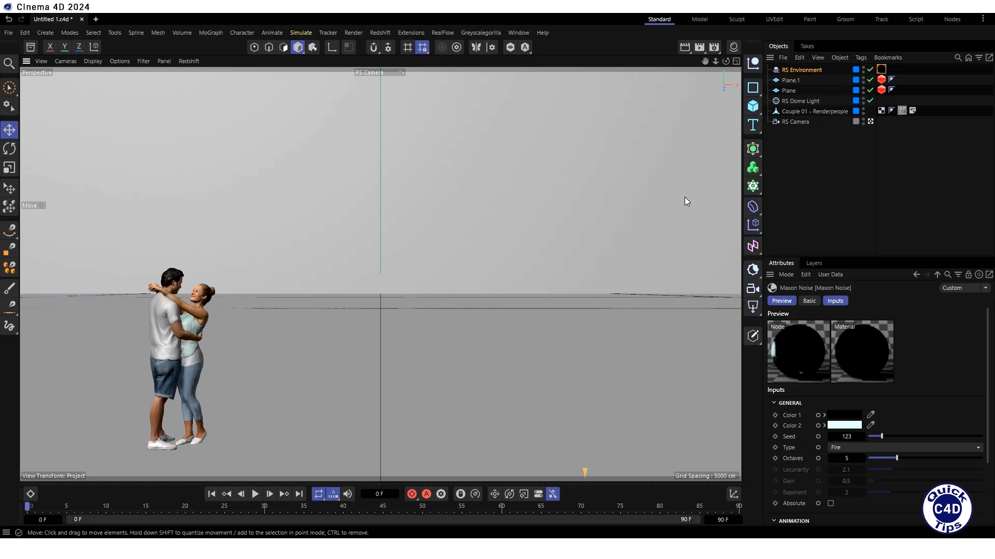
pyautogui.click(863, 89)
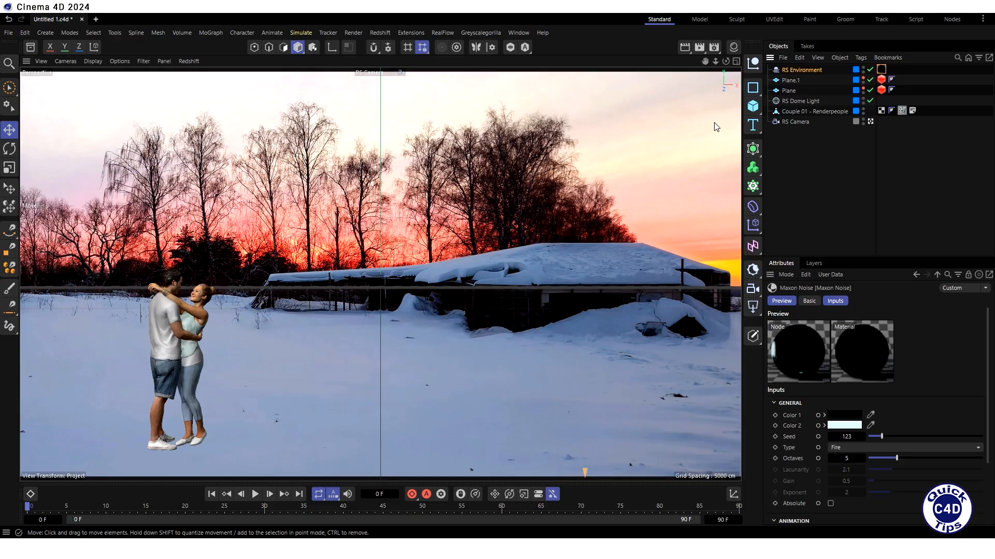
# - Add an n-Side spline and set its number of sides to 10
pyautogui.click(749, 92)
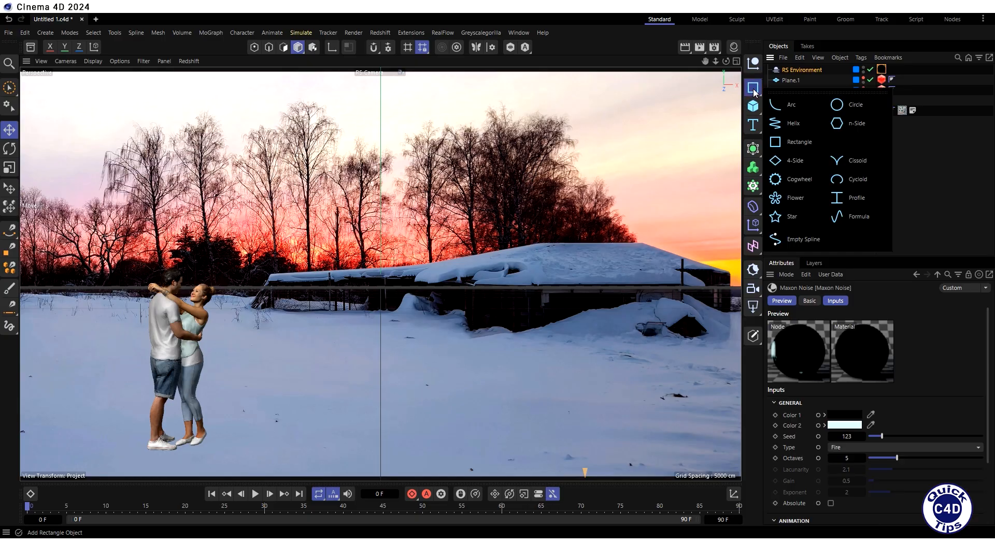
pyautogui.click(855, 126)
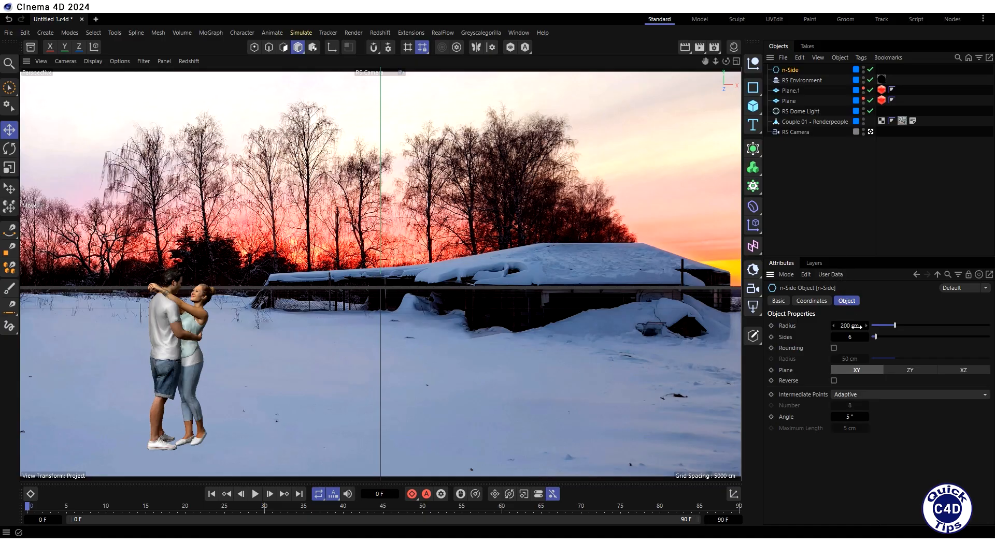
pyautogui.click(850, 337)
pyautogui.write('10')
pyautogui.press('Return')
# - Position the n-Side spline at 2000 cm in Z and lower it to about -136 cm in Y
pyautogui.click(807, 303)
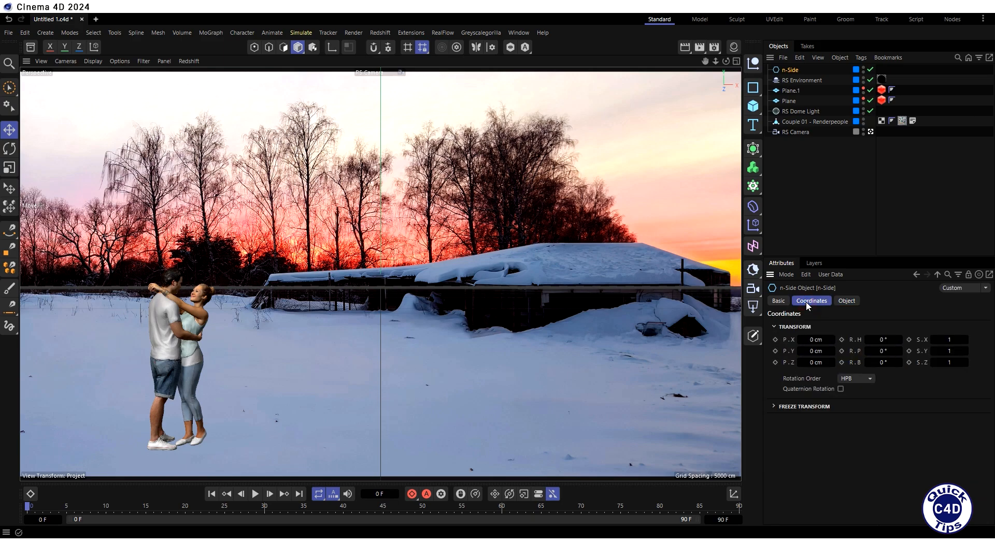
pyautogui.click(811, 363)
pyautogui.press('Return')
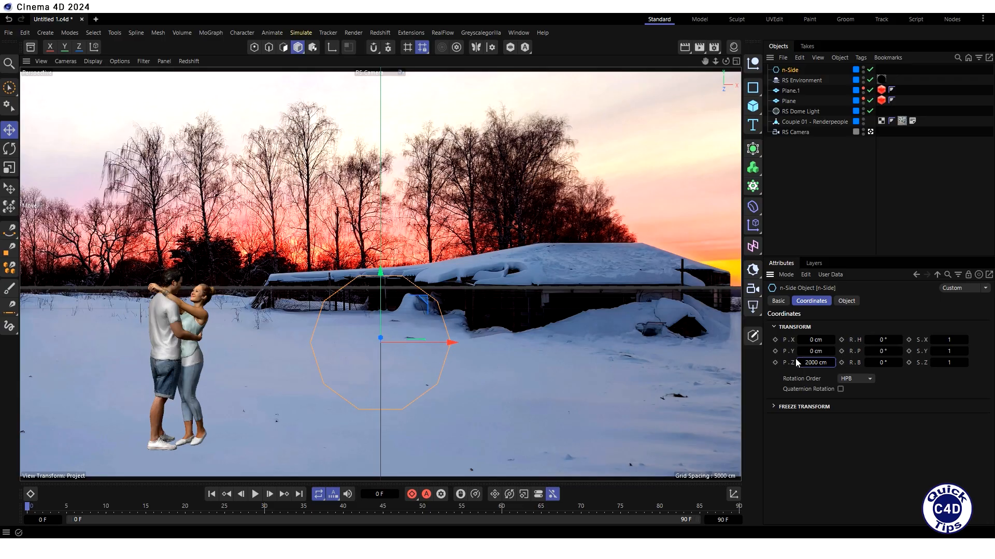
pyautogui.moveTo(383, 271); pyautogui.dragTo(378, 320)
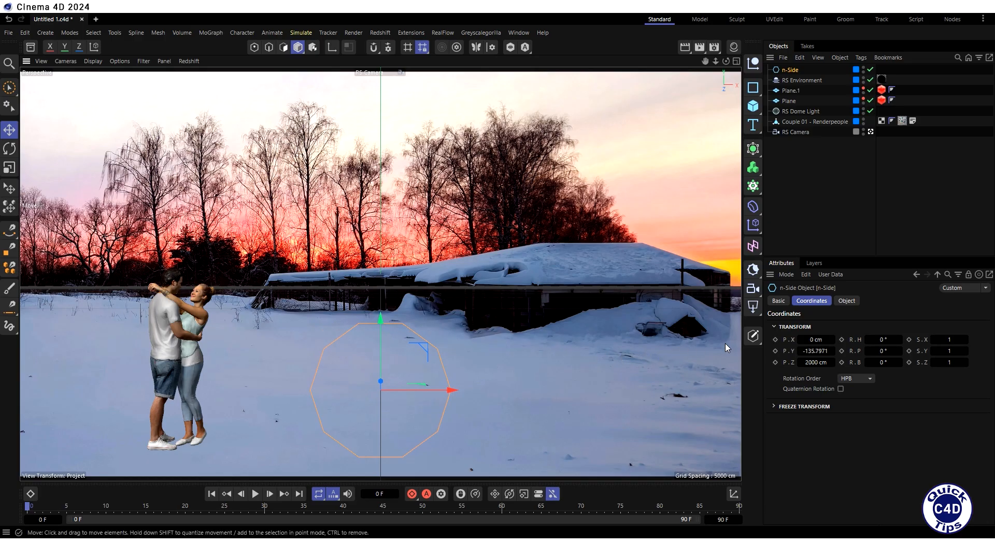
# - Make the n-Side spline editable and move its two upper-left points onto the base and roof corner of the building's left end
pyautogui.click(753, 338)
pyautogui.click(254, 47)
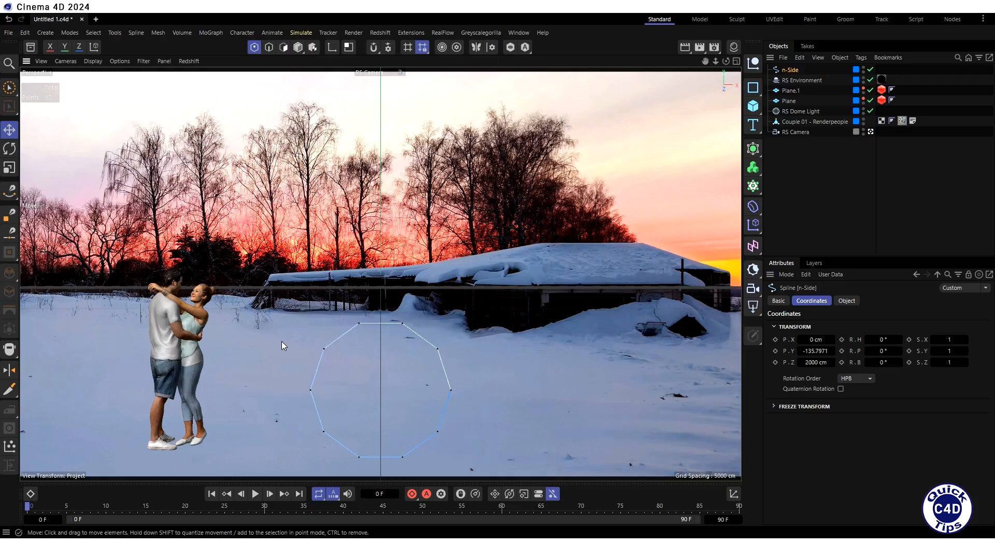
pyautogui.click(323, 349)
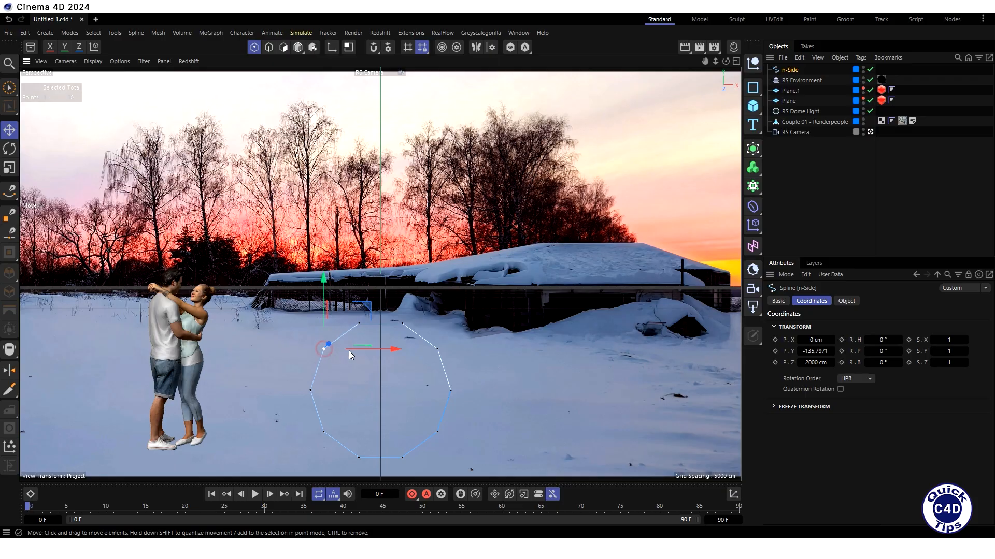
pyautogui.moveTo(373, 311); pyautogui.dragTo(298, 272)
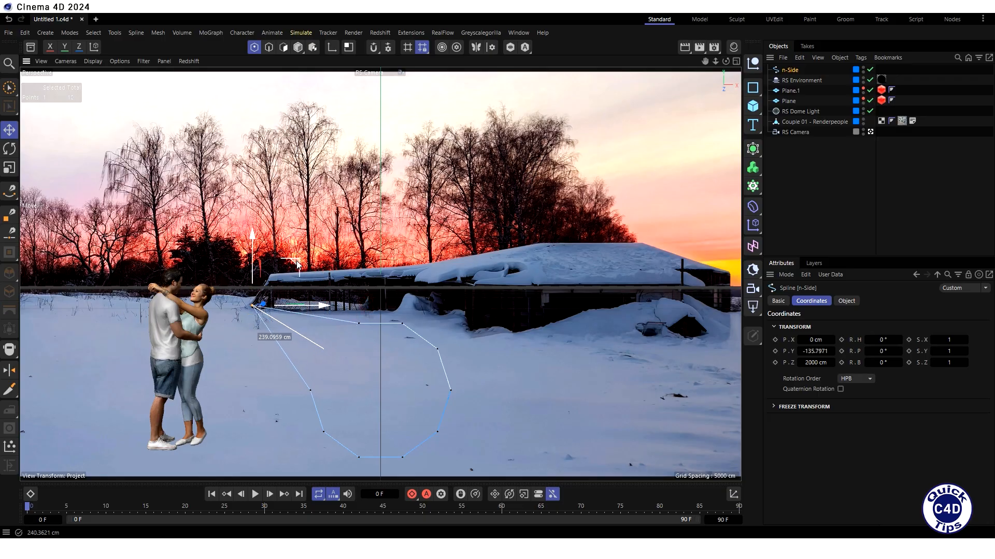
pyautogui.click(358, 322)
pyautogui.moveTo(401, 278); pyautogui.dragTo(314, 231)
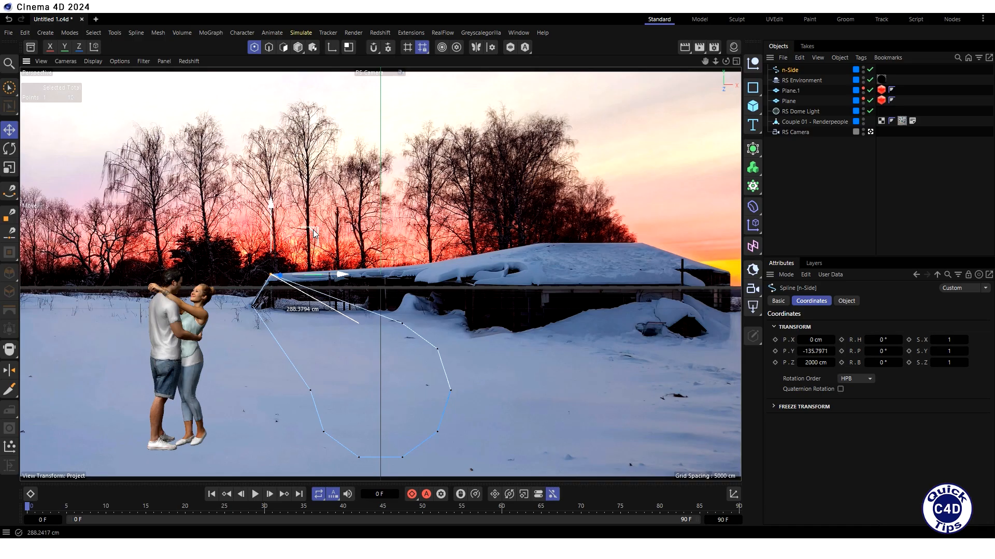
# - Place the next three spline points along the snowy roof line up to the peak's right end
pyautogui.click(400, 324)
pyautogui.moveTo(446, 279); pyautogui.dragTo(479, 222)
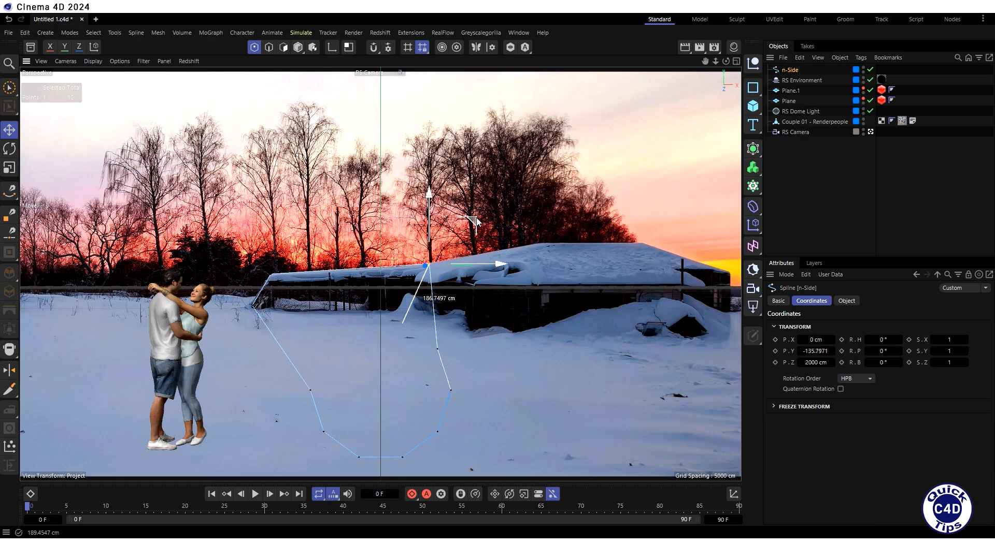
pyautogui.click(436, 350)
pyautogui.moveTo(479, 311); pyautogui.dragTo(576, 205)
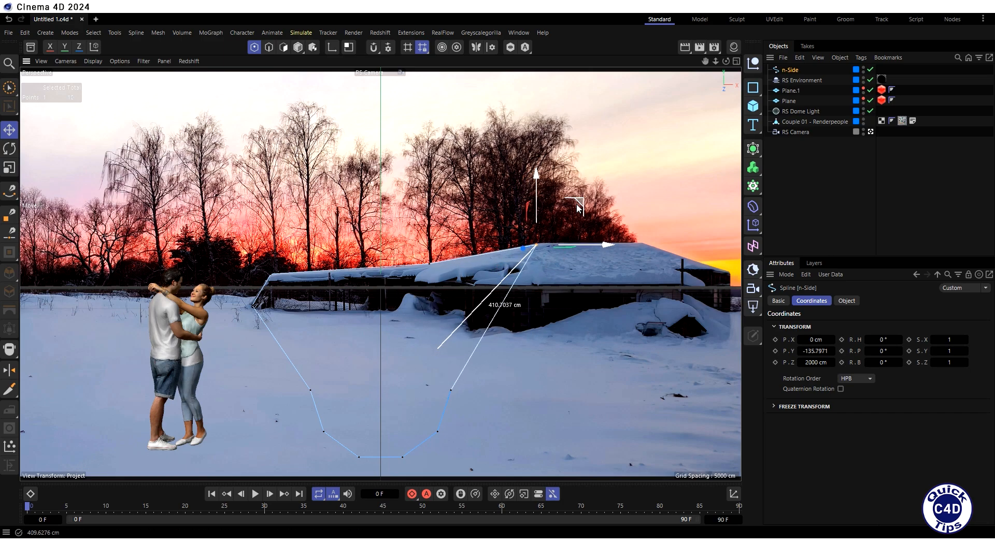
pyautogui.click(454, 390)
pyautogui.moveTo(456, 387); pyautogui.dragTo(688, 204)
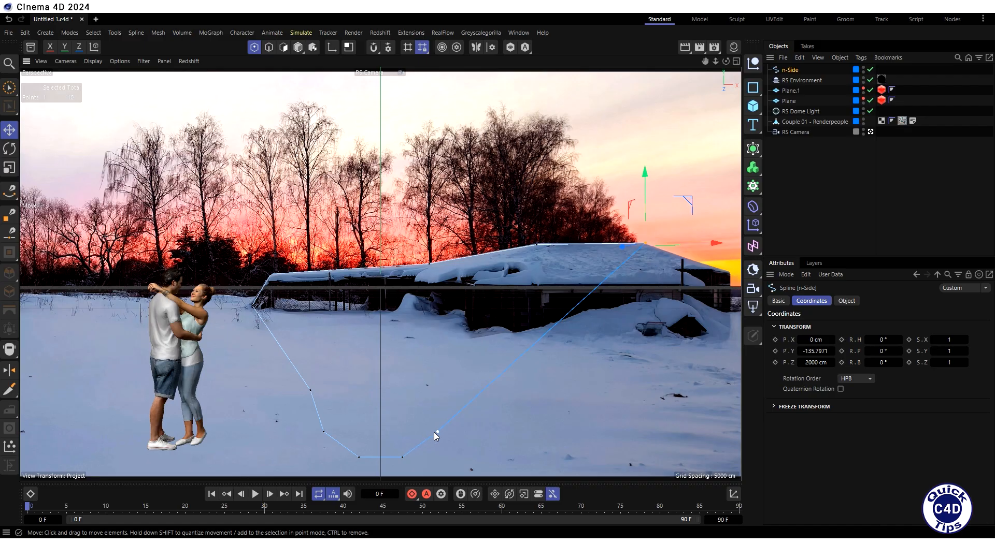
# - Move four more spline points to trace the building's right edge and its ground line back toward the middle
pyautogui.click(438, 432)
pyautogui.moveTo(438, 432); pyautogui.dragTo(730, 271)
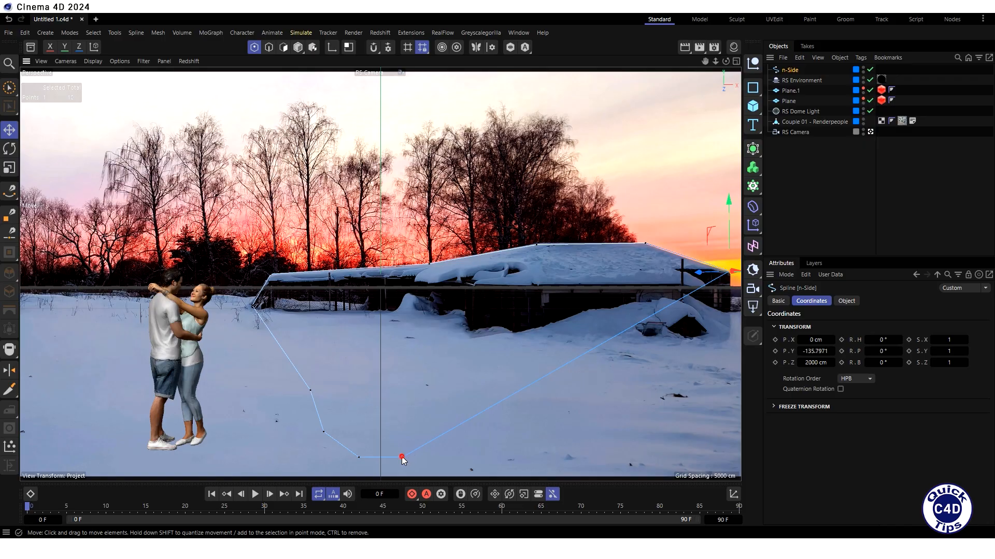
pyautogui.moveTo(402, 456); pyautogui.dragTo(730, 338)
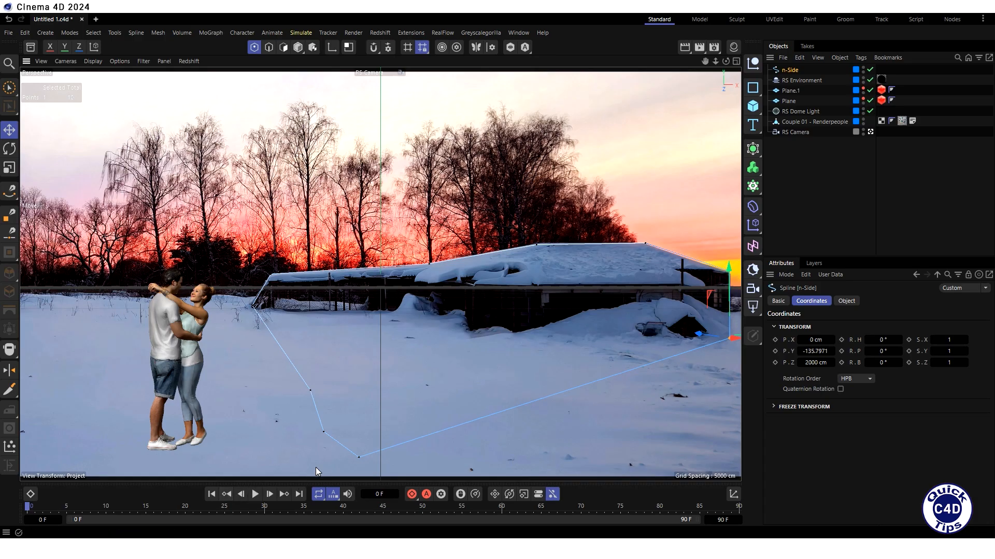
pyautogui.click(357, 456)
pyautogui.moveTo(396, 412); pyautogui.dragTo(511, 290)
pyautogui.click(322, 432)
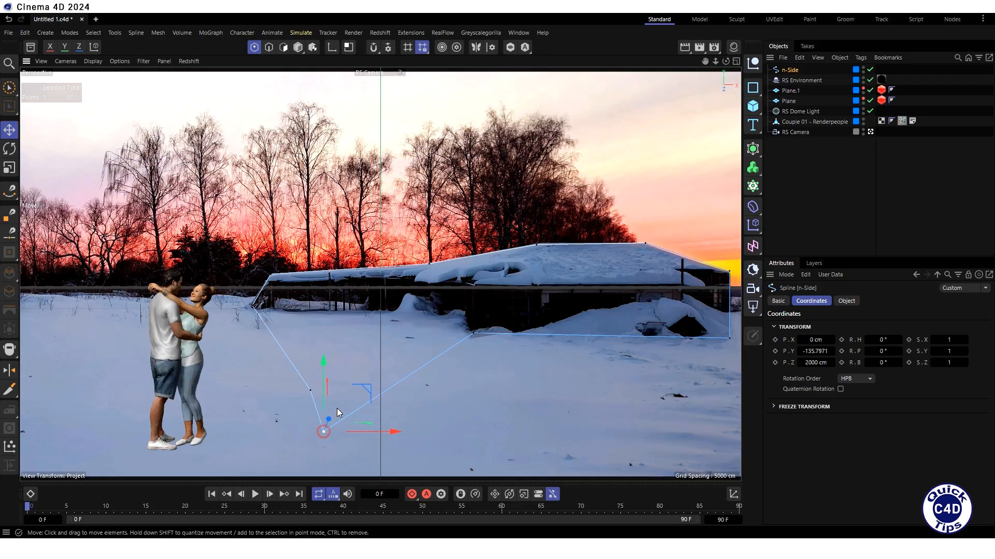
pyautogui.moveTo(362, 399); pyautogui.dragTo(494, 275)
# - Delete the leftover spline point below the building and fine-tune the far-left base point and the inner ground-line point
pyautogui.click(311, 391)
pyautogui.press('Delete')
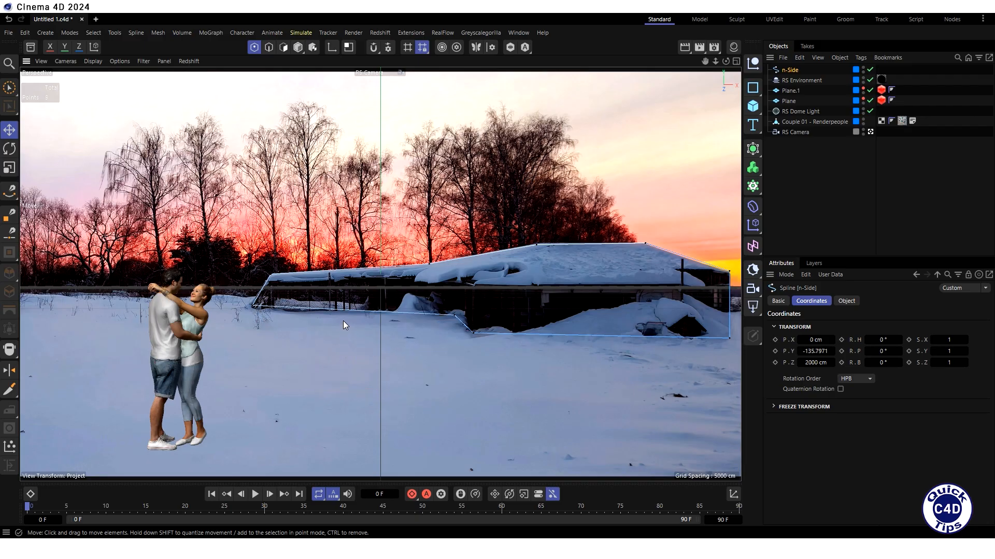
pyautogui.click(253, 306)
pyautogui.moveTo(300, 263); pyautogui.dragTo(297, 264)
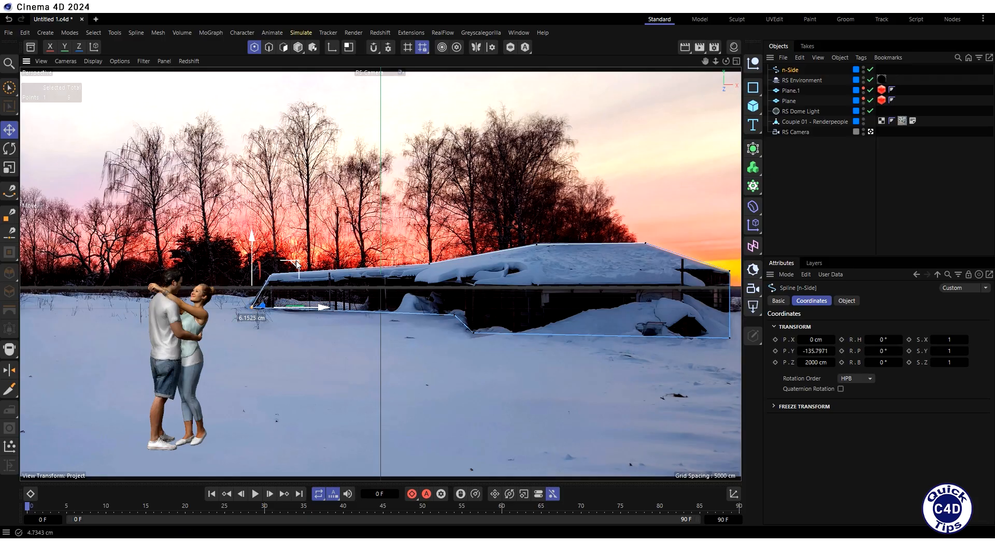
pyautogui.click(455, 316)
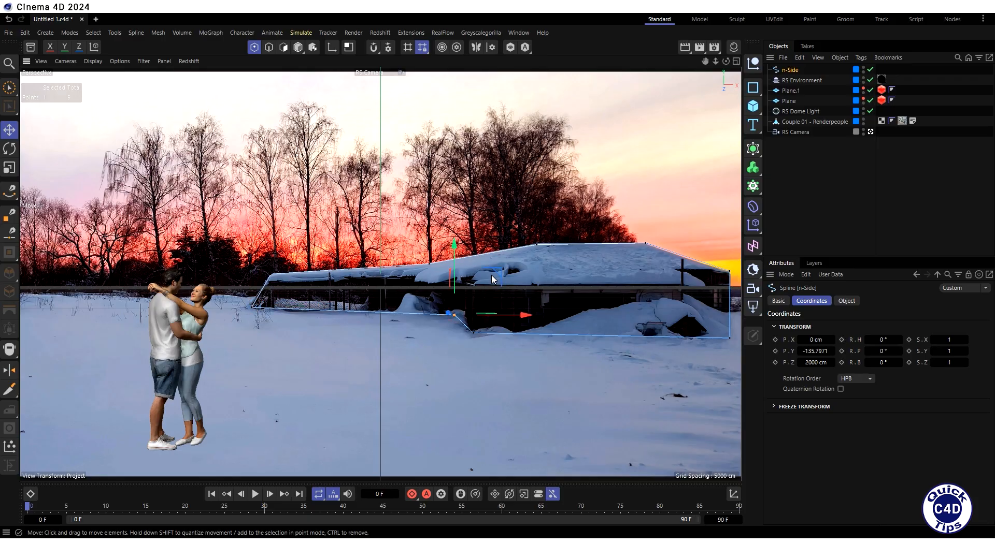
pyautogui.moveTo(491, 276); pyautogui.dragTo(497, 274)
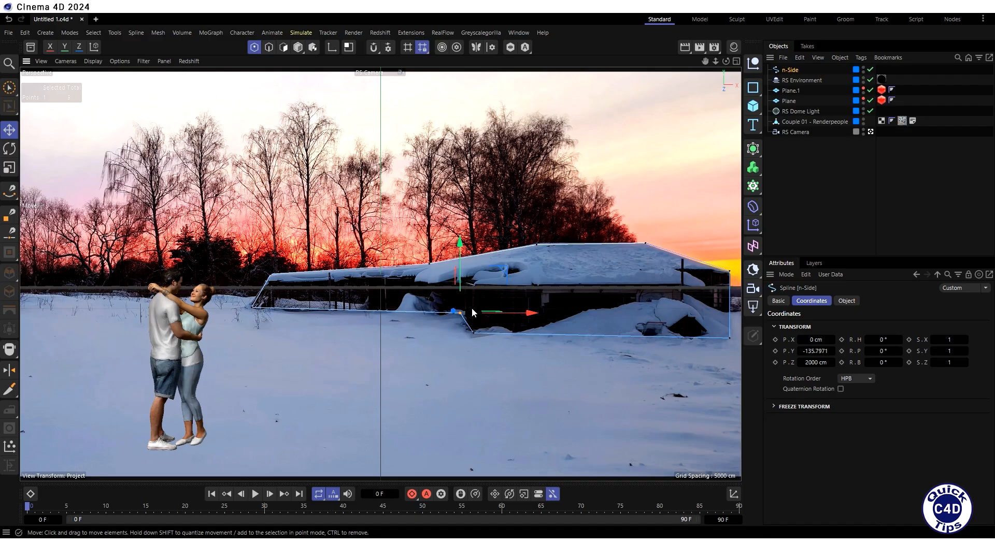
# - Add an Extrude generator and make the n-Side building spline its child
pyautogui.click(753, 149)
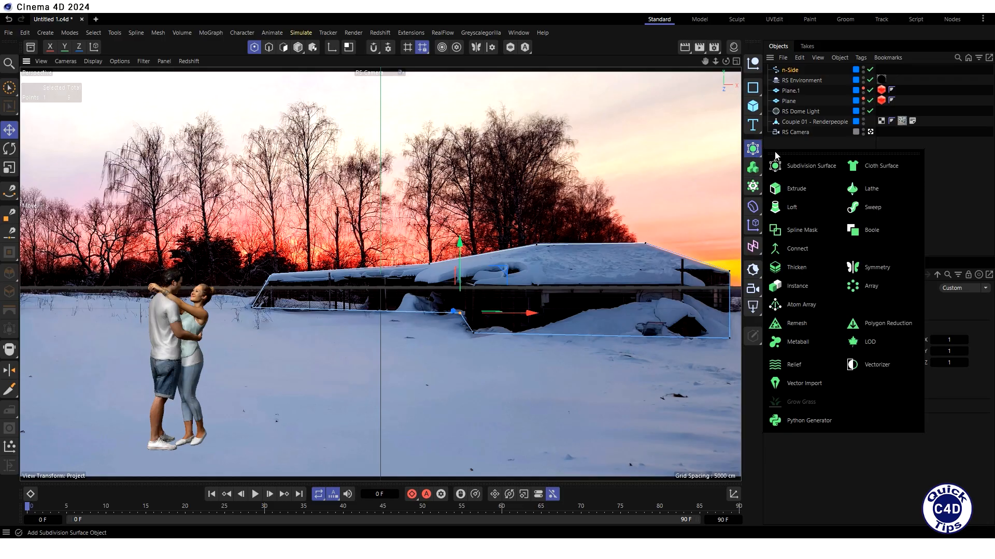
pyautogui.click(794, 190)
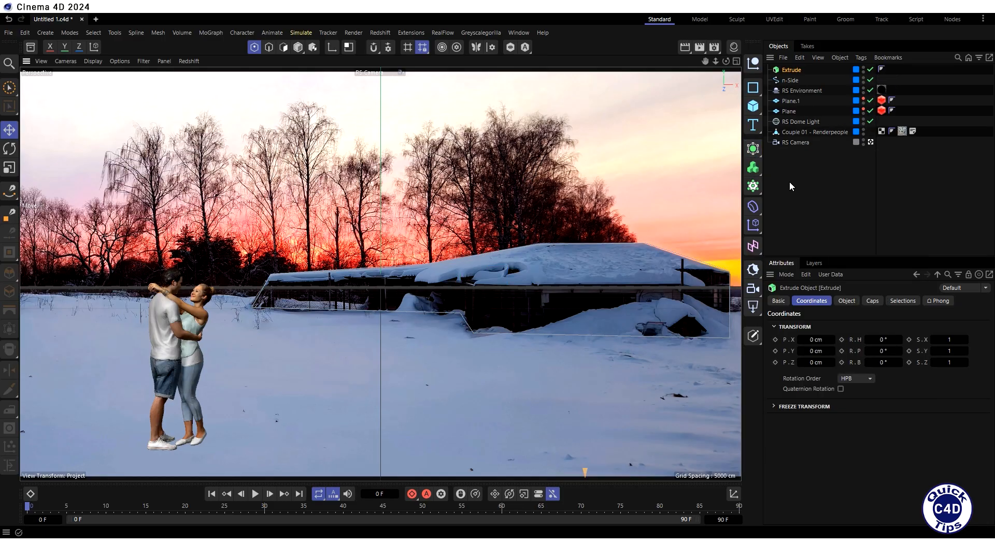
pyautogui.moveTo(792, 80); pyautogui.dragTo(792, 71)
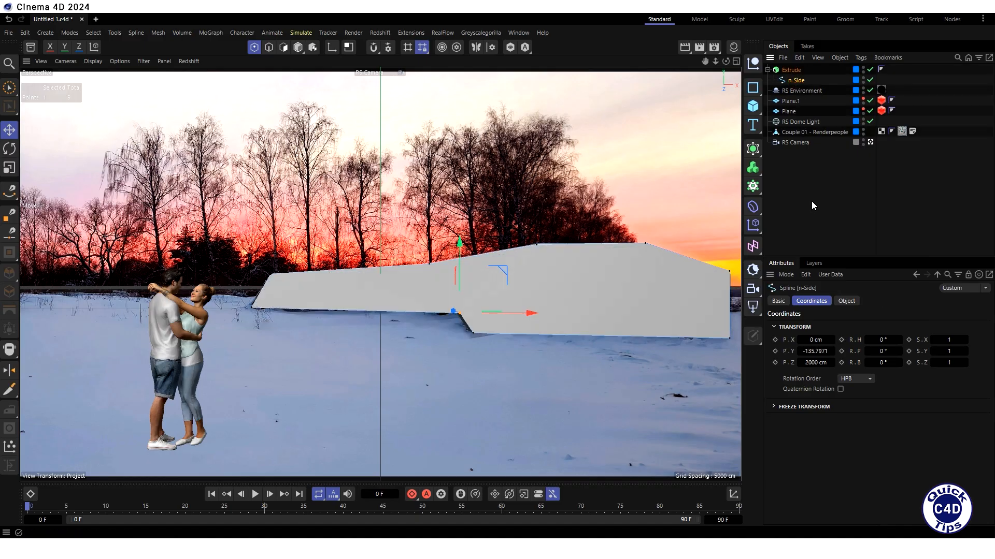
# - Set the Extrude's offset to 0 cm and copy the Plane's Redshift object tag with its matte settings onto it
pyautogui.click(791, 69)
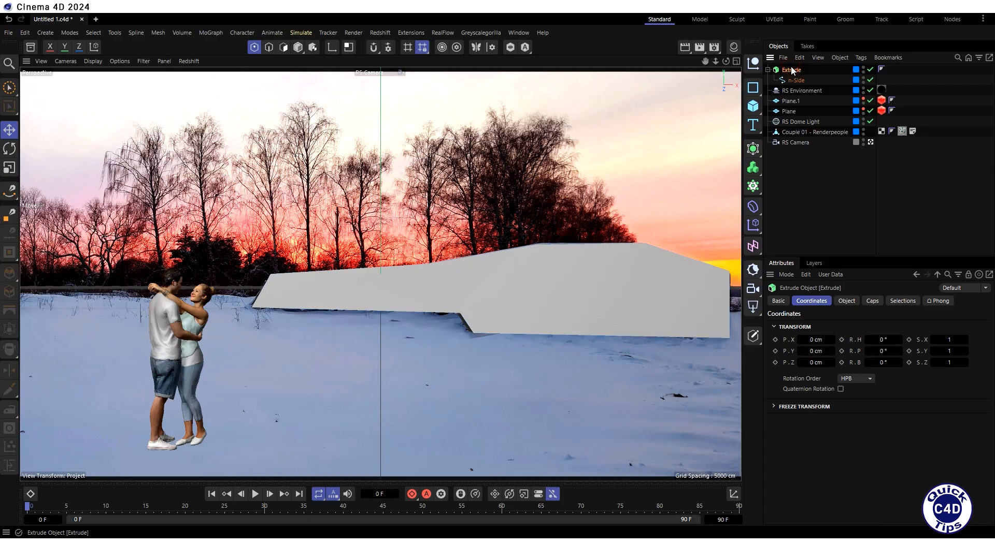
pyautogui.click(844, 301)
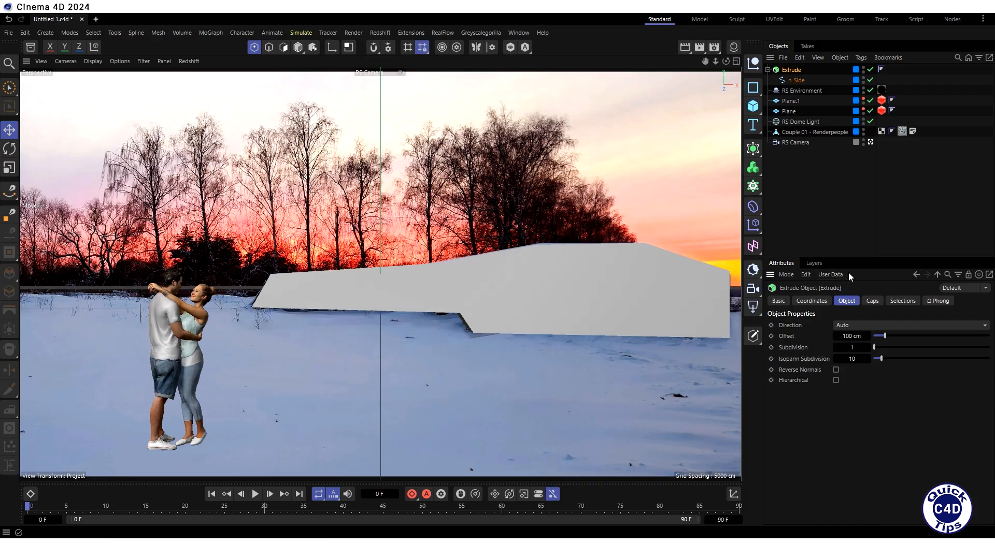
pyautogui.doubleClick(852, 336)
pyautogui.write('0')
pyautogui.press('Return')
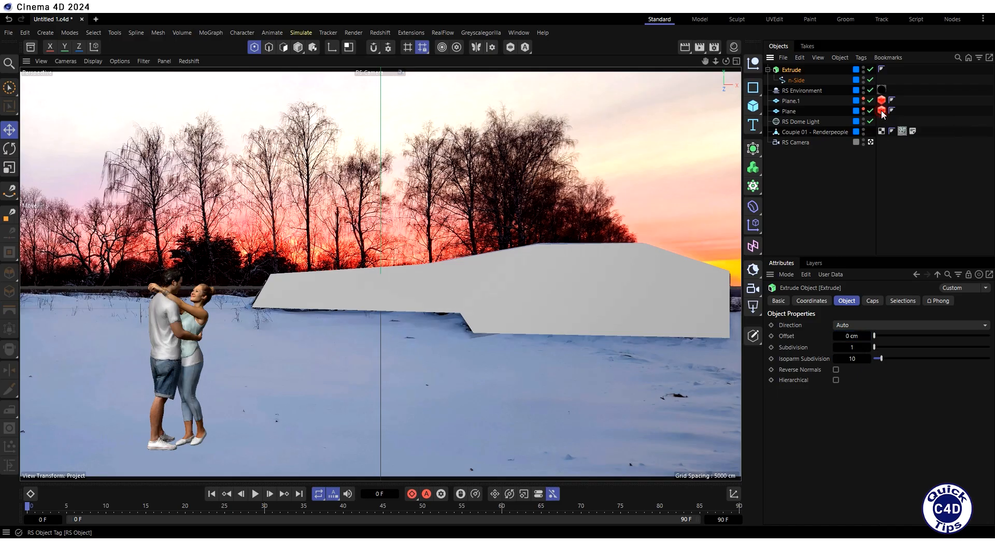
pyautogui.keyDown('ctrl'); pyautogui.moveTo(881, 110); pyautogui.dragTo(878, 86); pyautogui.keyUp('ctrl')
pyautogui.keyDown('ctrl'); pyautogui.moveTo(879, 74); pyautogui.dragTo(880, 69); pyautogui.keyUp('ctrl')
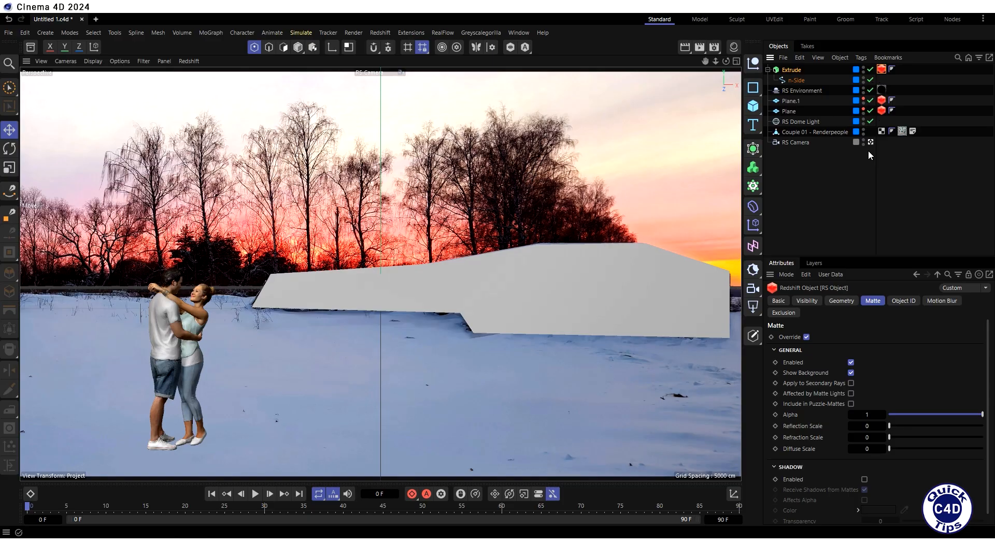
# - Make Plane.1 and Plane visible in the viewport again and start the Redshift IPR preview
pyautogui.click(862, 98)
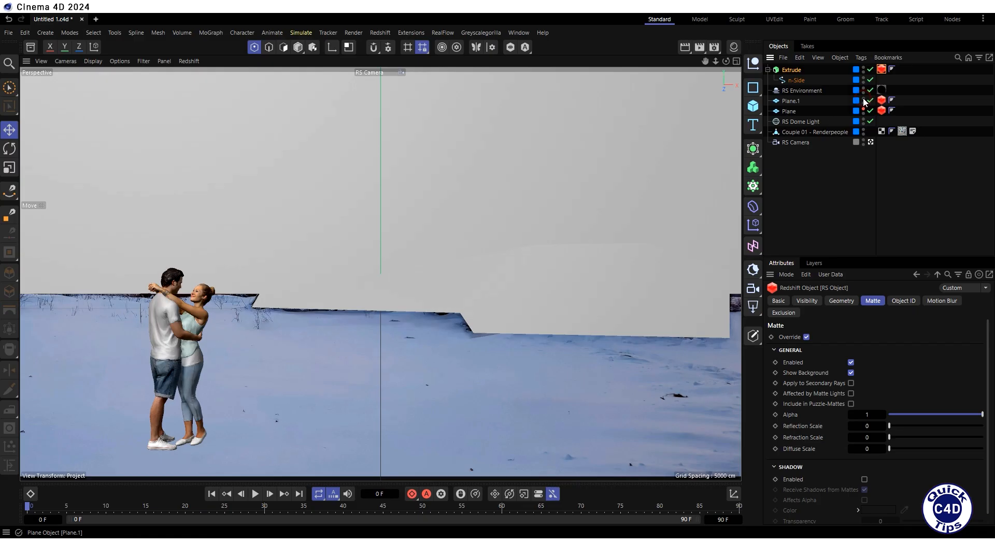
pyautogui.click(863, 108)
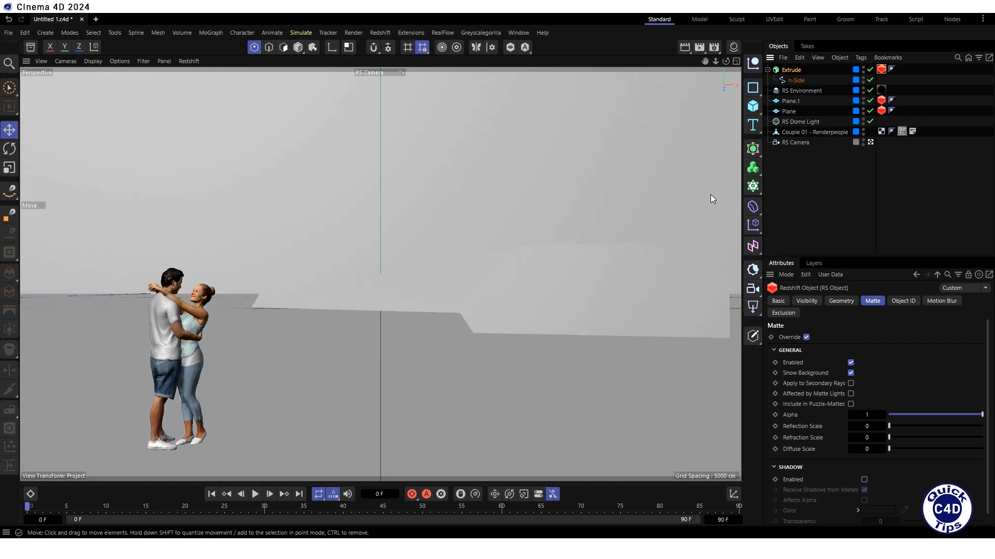
pyautogui.click(188, 61)
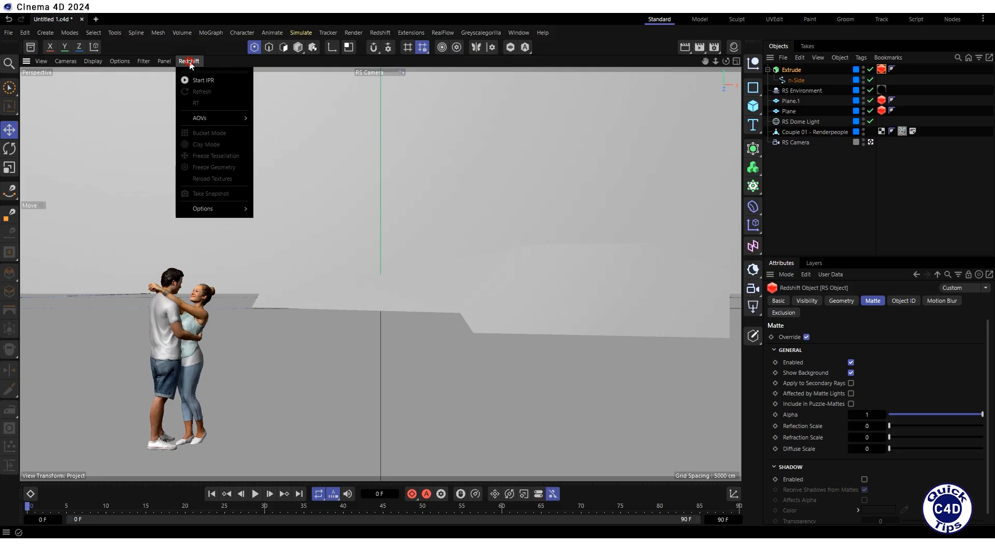
pyautogui.click(200, 80)
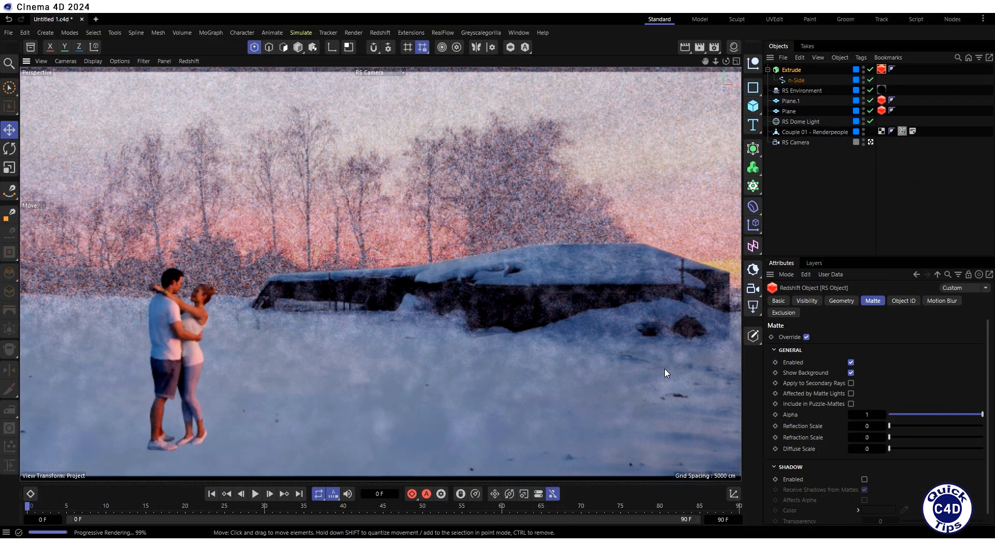
# - Set the project's end time to 300 frames and render the scene to the Picture Viewer
pyautogui.click(720, 519)
pyautogui.write('300')
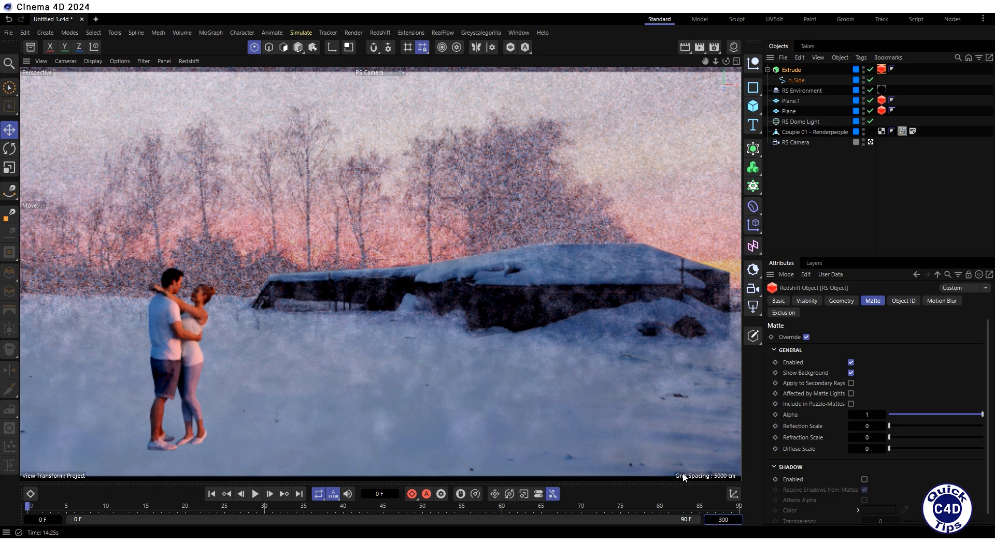
pyautogui.press('Return')
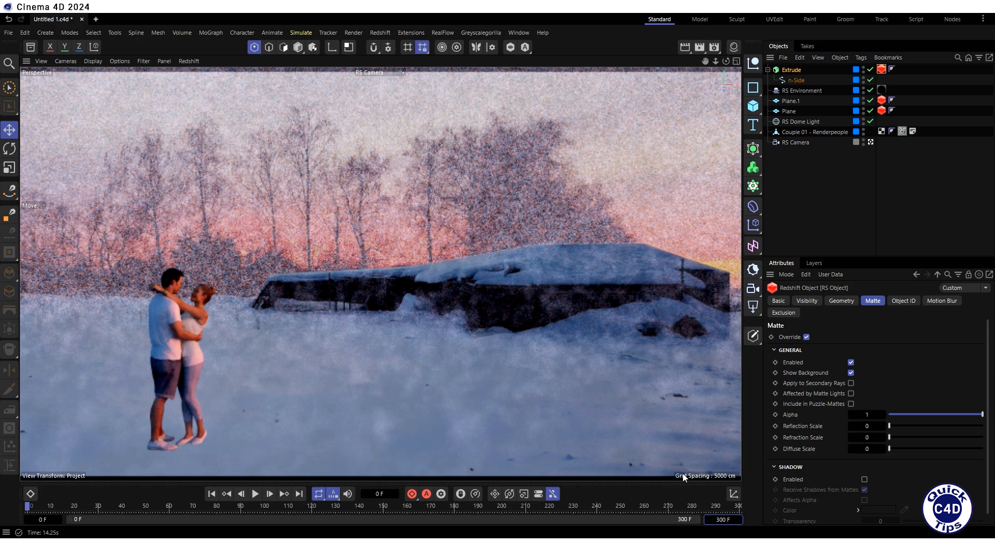
pyautogui.click(699, 47)
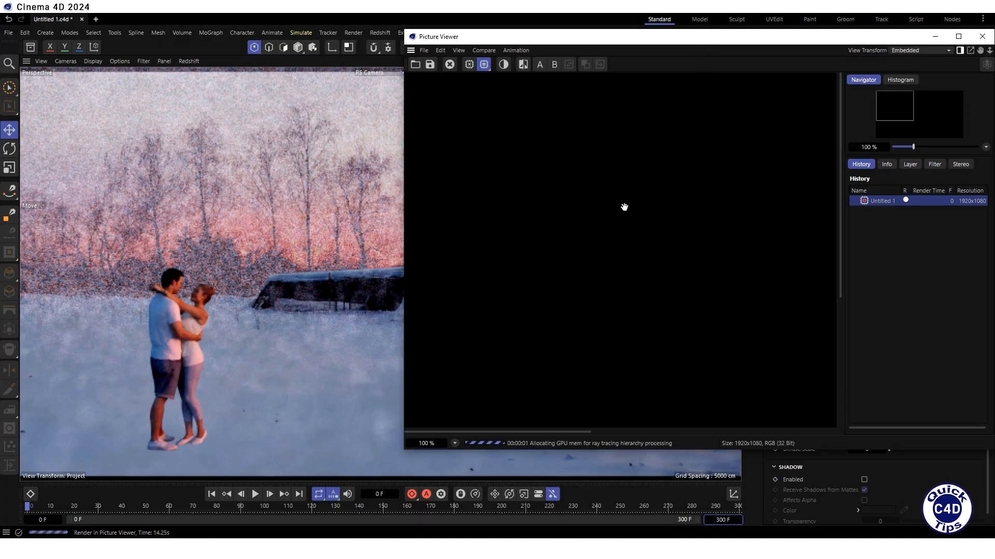